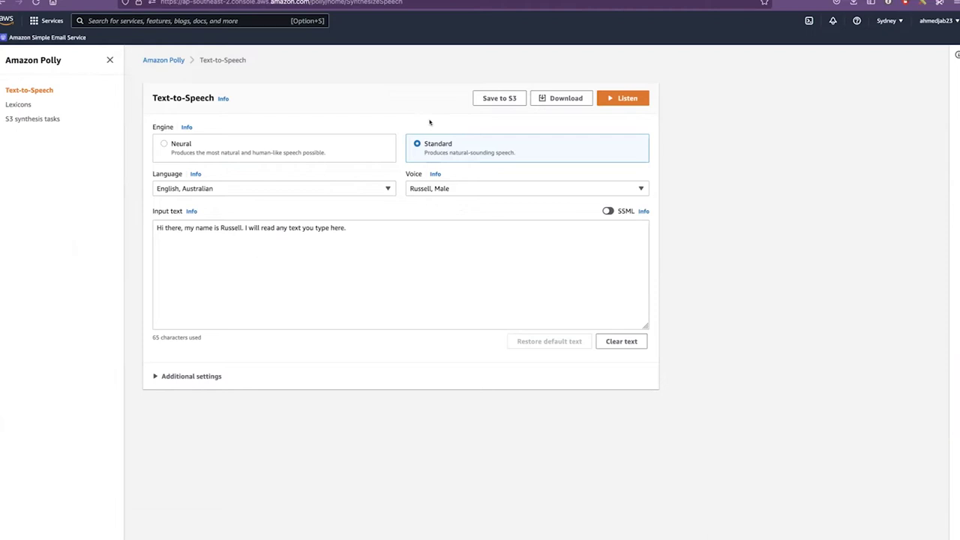
# Compare Polly's Neural and Standard engine options and view the Lexicons and S3 synthesis tasks pages.
pyautogui.click(228, 151)
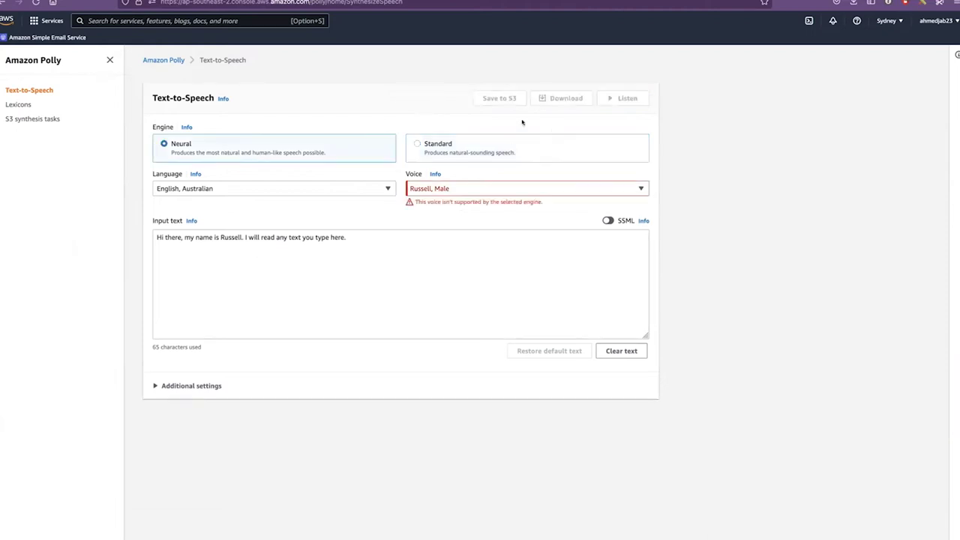
pyautogui.click(462, 157)
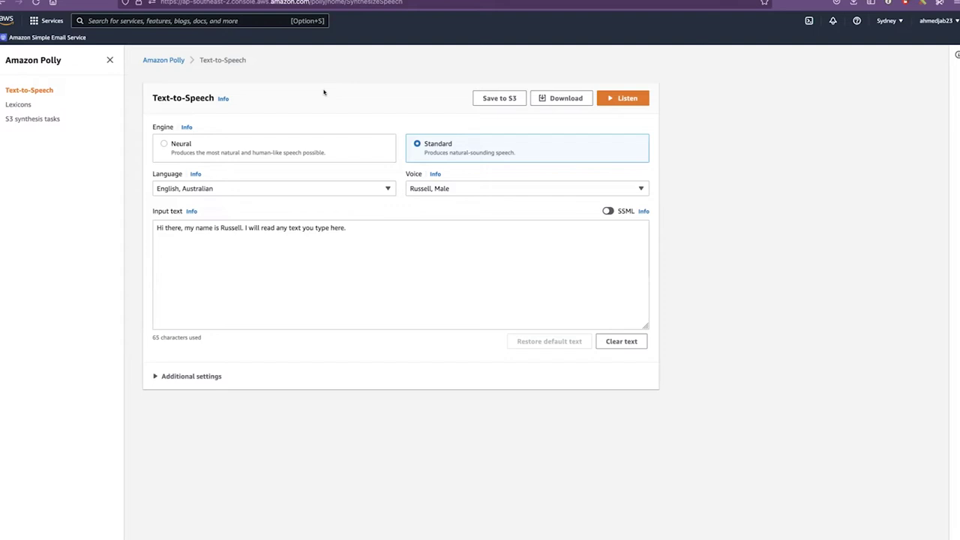
pyautogui.click(28, 106)
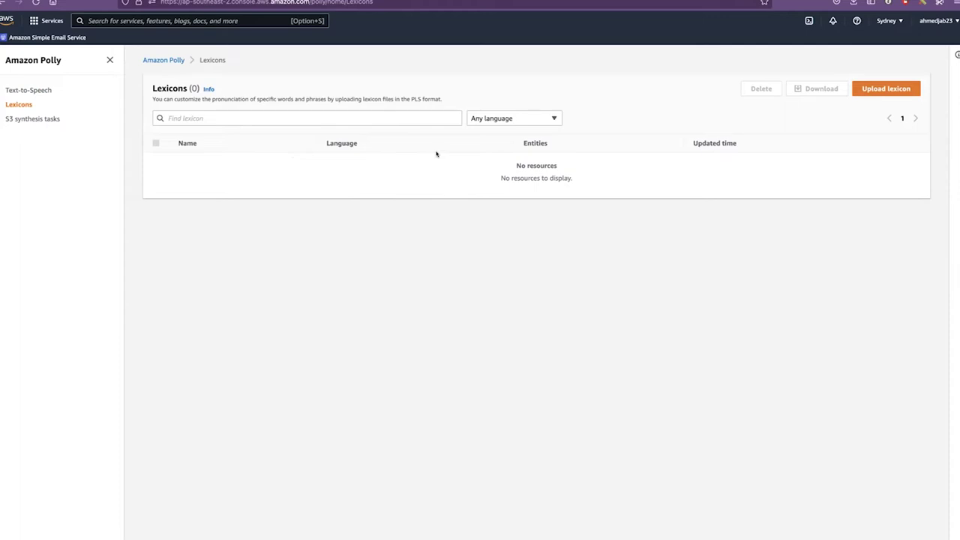
pyautogui.click(54, 120)
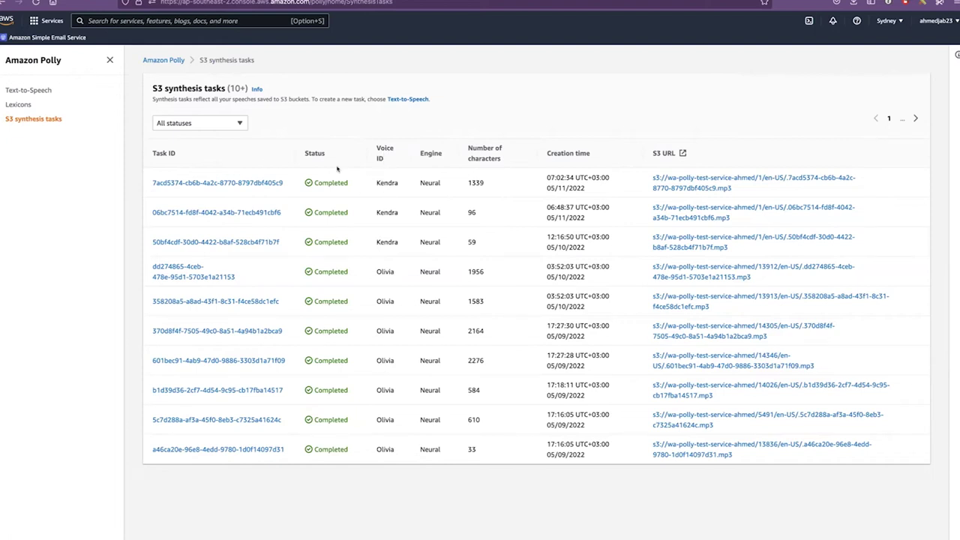
pyautogui.click(50, 90)
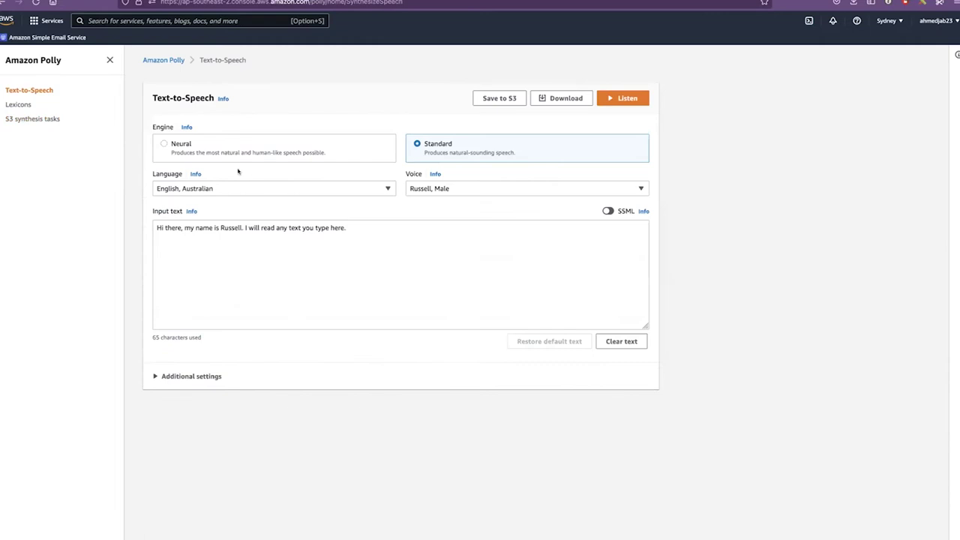
# Check the available voices, then play the sample text with the Neural engine and the Olivia, Female voice.
pyautogui.click(253, 189)
pyautogui.click(253, 189)
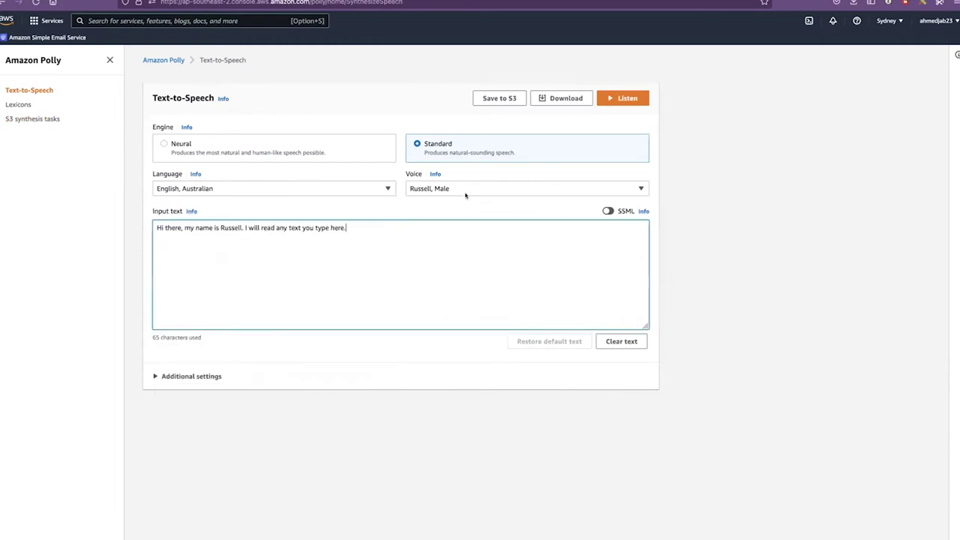
pyautogui.click(470, 189)
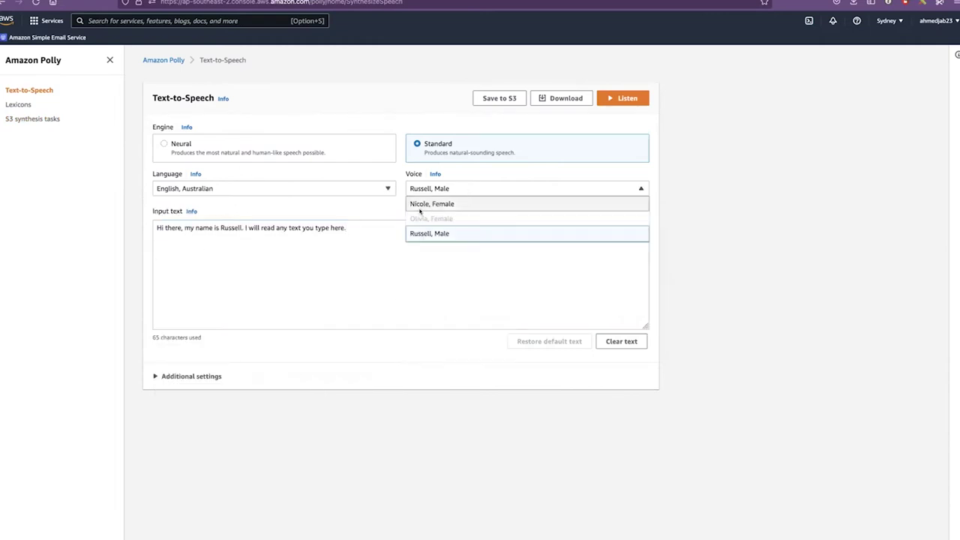
pyautogui.click(337, 202)
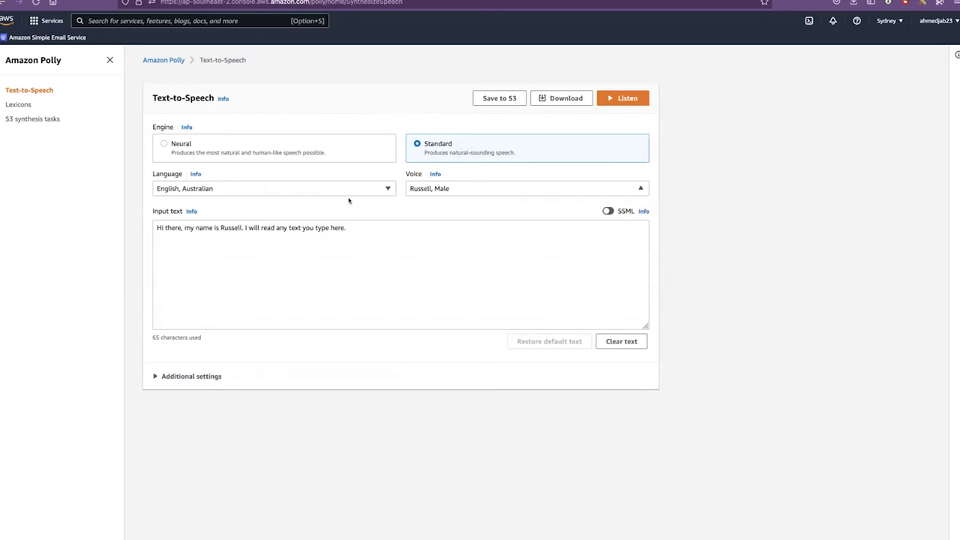
pyautogui.click(175, 151)
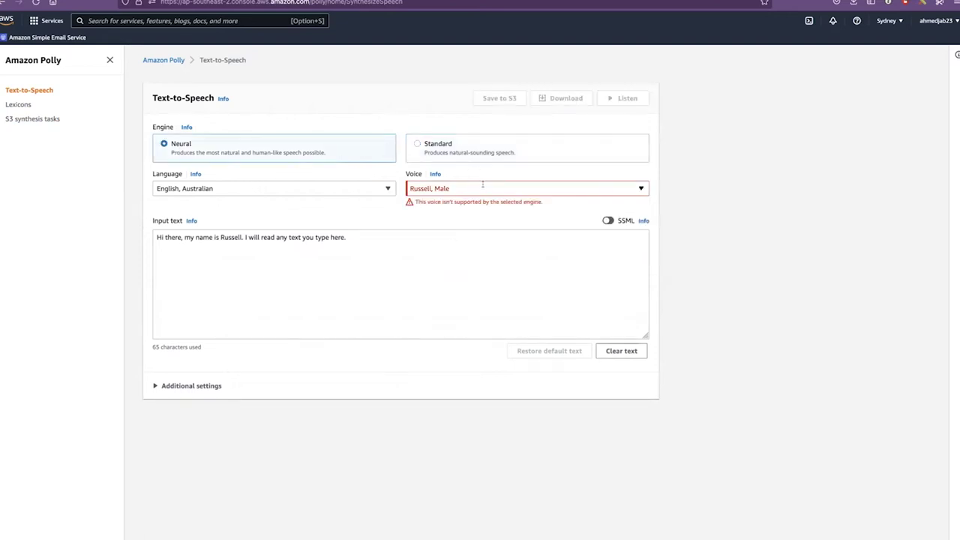
pyautogui.click(482, 186)
pyautogui.click(459, 218)
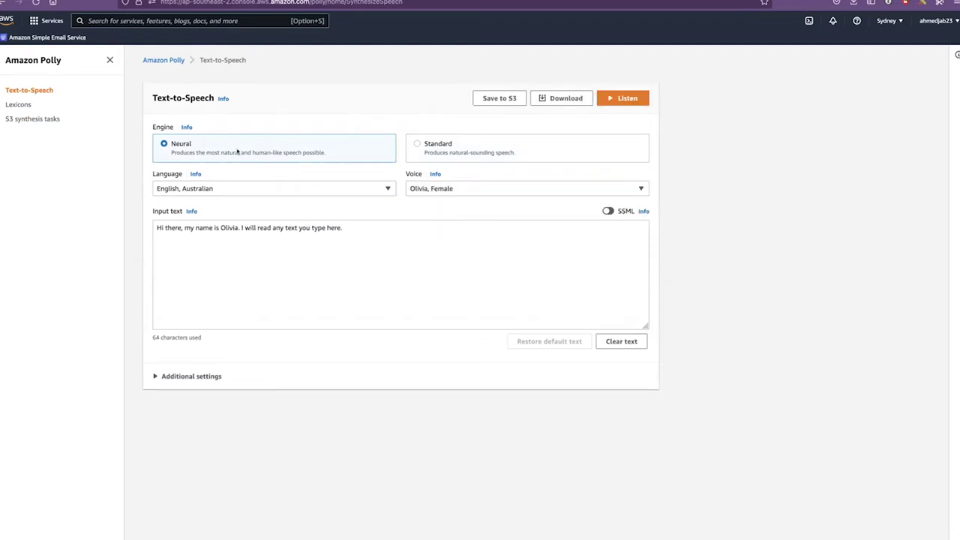
pyautogui.click(622, 95)
# Select the Standard engine with the Nicole, Female voice and play the sample text.
pyautogui.click(463, 148)
pyautogui.click(476, 188)
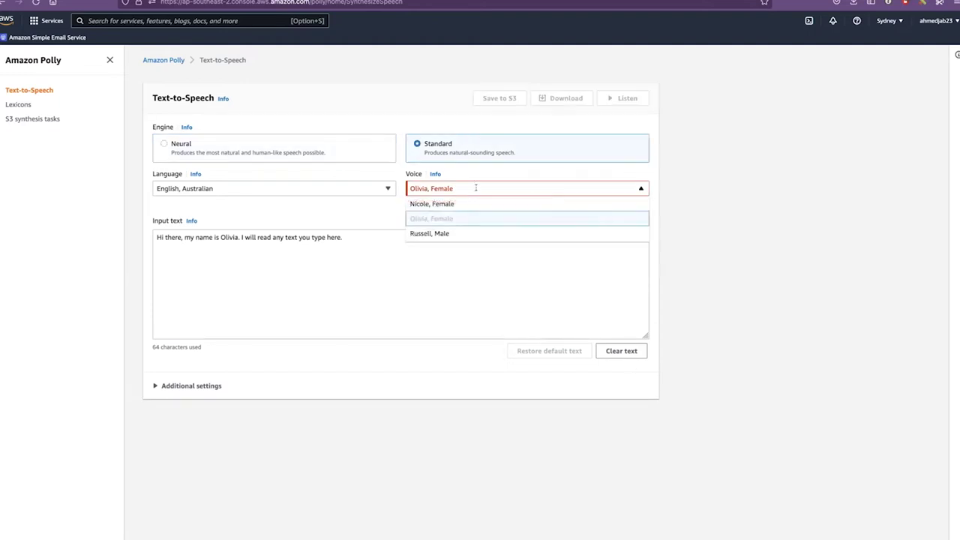
pyautogui.click(443, 204)
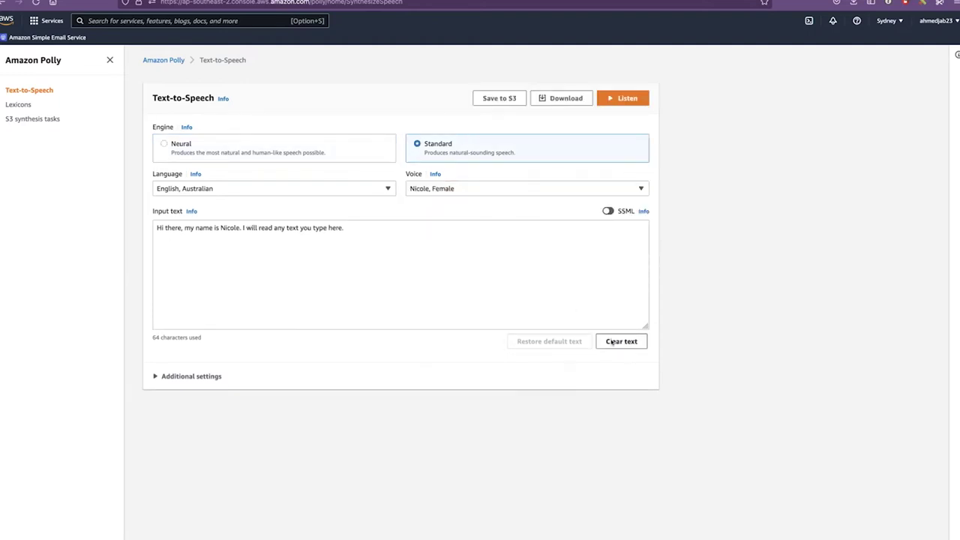
pyautogui.click(625, 98)
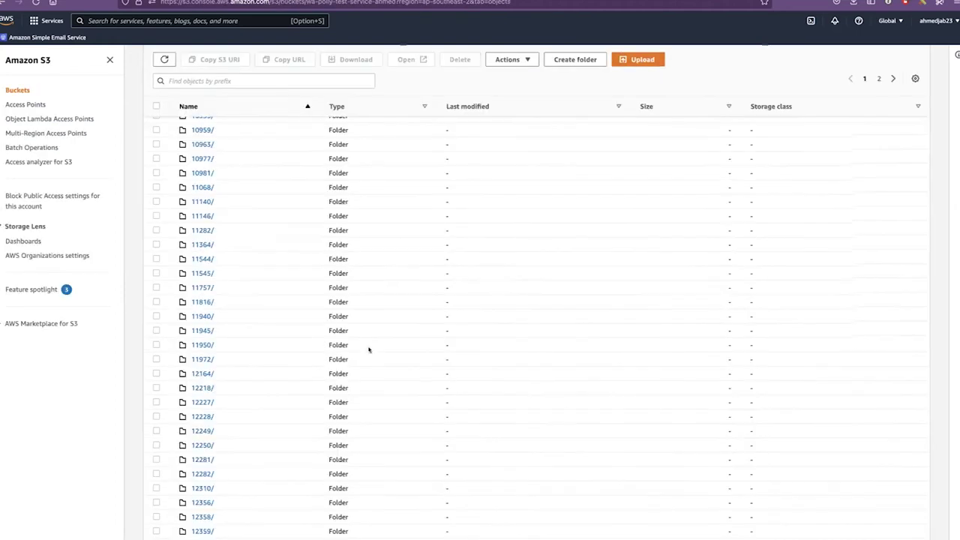
# Look through the folders in the Polly test service S3 bucket.
pyautogui.scroll(-5, 368, 348)
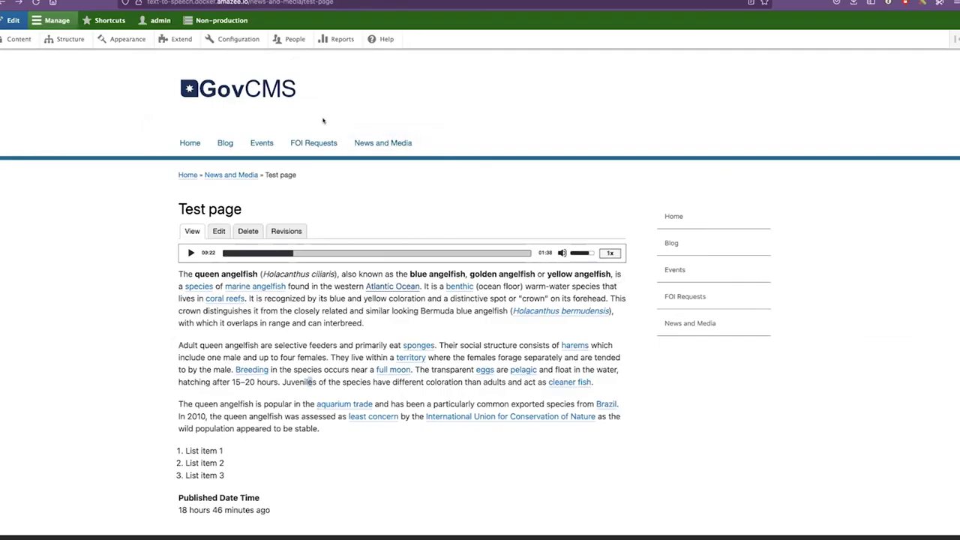
# Switch to the GovCMS site and start a new News and Media item titled "Atlantic Ocean".
pyautogui.click(20, 42)
pyautogui.click(66, 182)
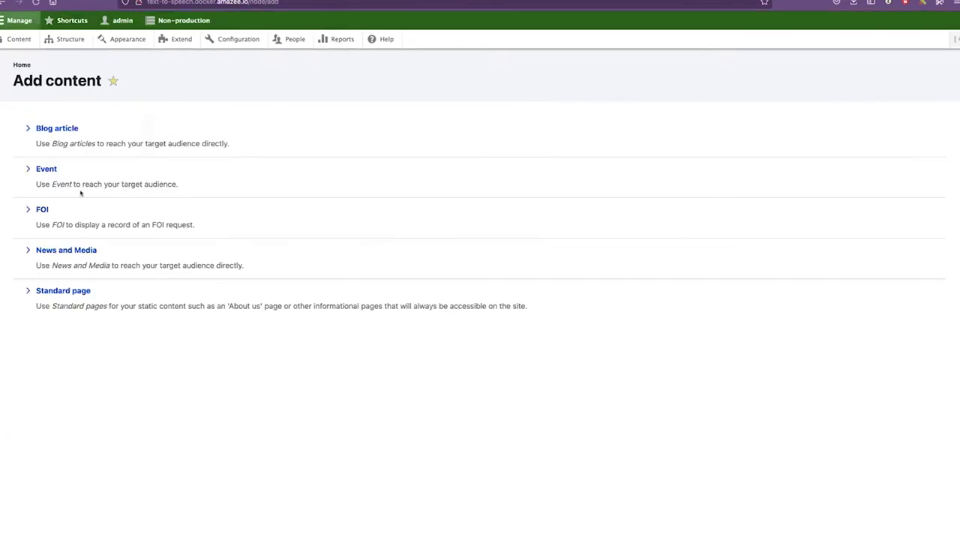
pyautogui.click(53, 248)
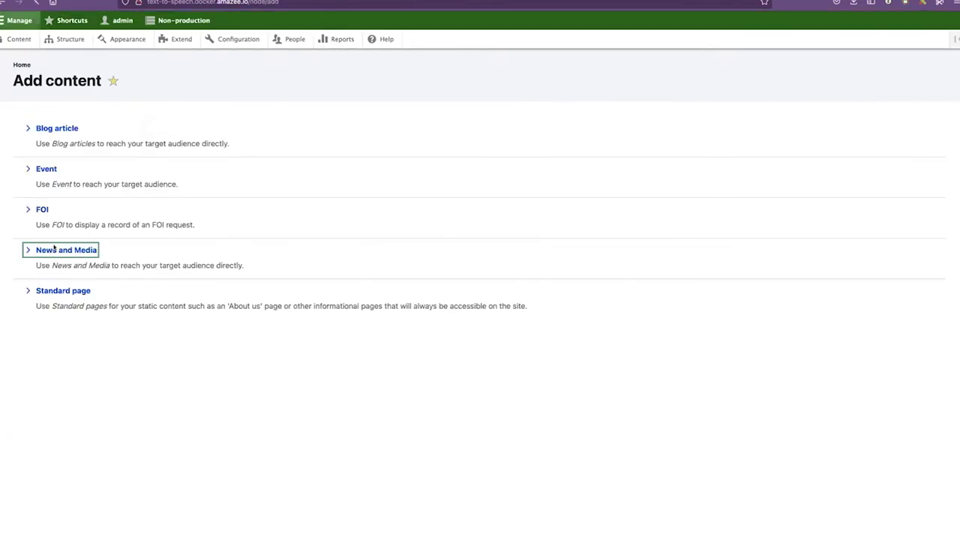
pyautogui.click(240, 149)
pyautogui.write('Atlantic Ocean')
# Copy the second paragraph of Wikipedia's Atlantic Ocean article into the body of the new item.
pyautogui.click(298, 373)
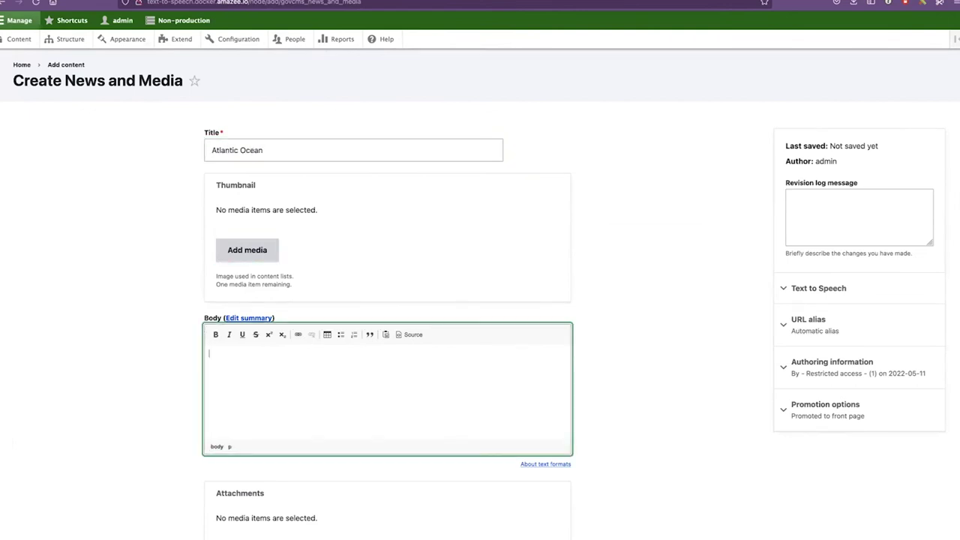
pyautogui.hotkey('ctrl', 'Tab')
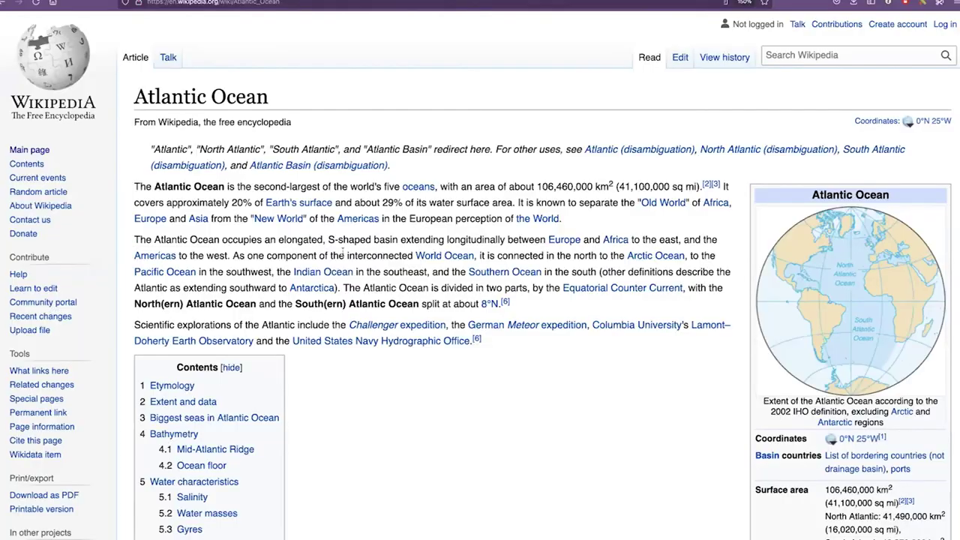
pyautogui.moveTo(514, 272); pyautogui.dragTo(501, 310)
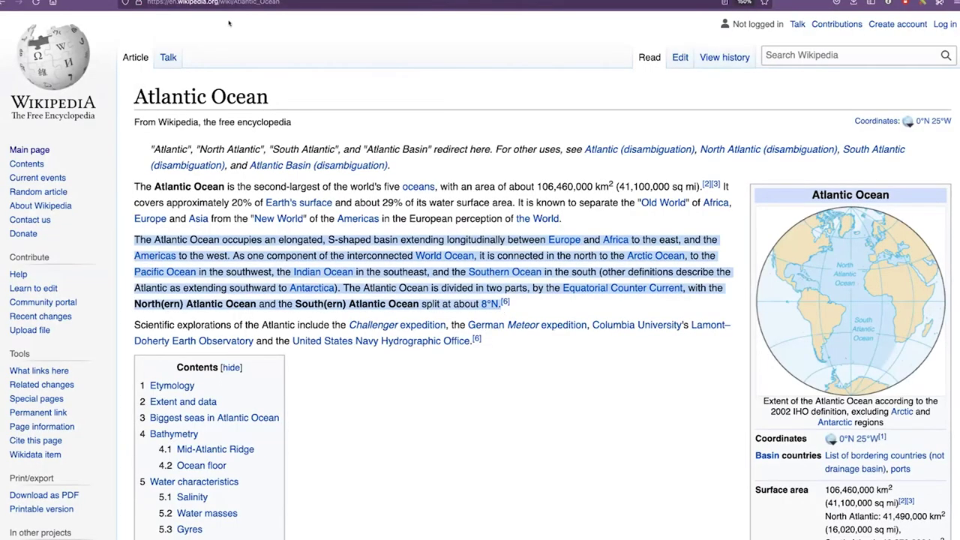
pyautogui.hotkey('ctrl', 'c')
pyautogui.hotkey('ctrl', 'shift', 'Tab')
pyautogui.hotkey('ctrl', 'v')
# Save the new News and Media item as Needs Review.
pyautogui.scroll(-1, 414, 448)
pyautogui.scroll(-10, 414, 448)
pyautogui.click(296, 463)
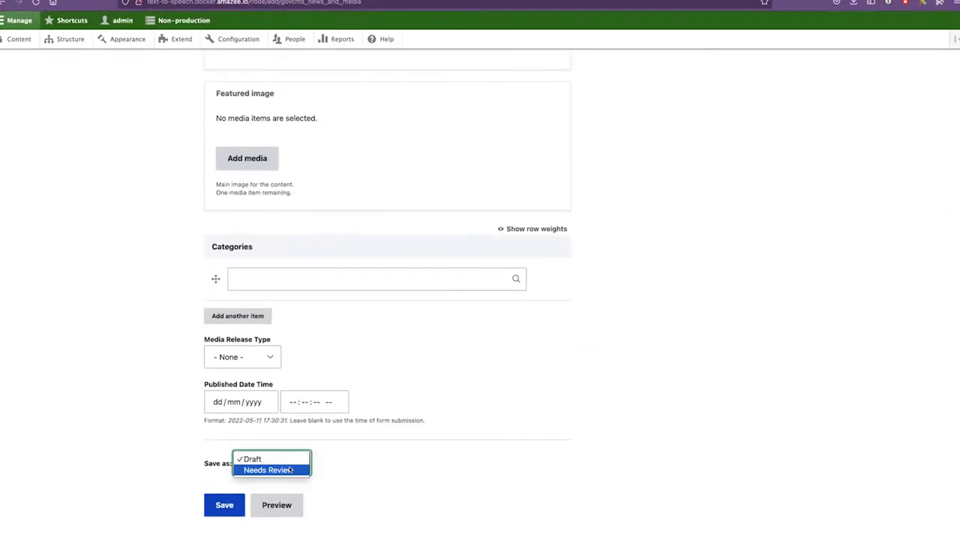
pyautogui.click(293, 470)
pyautogui.click(227, 505)
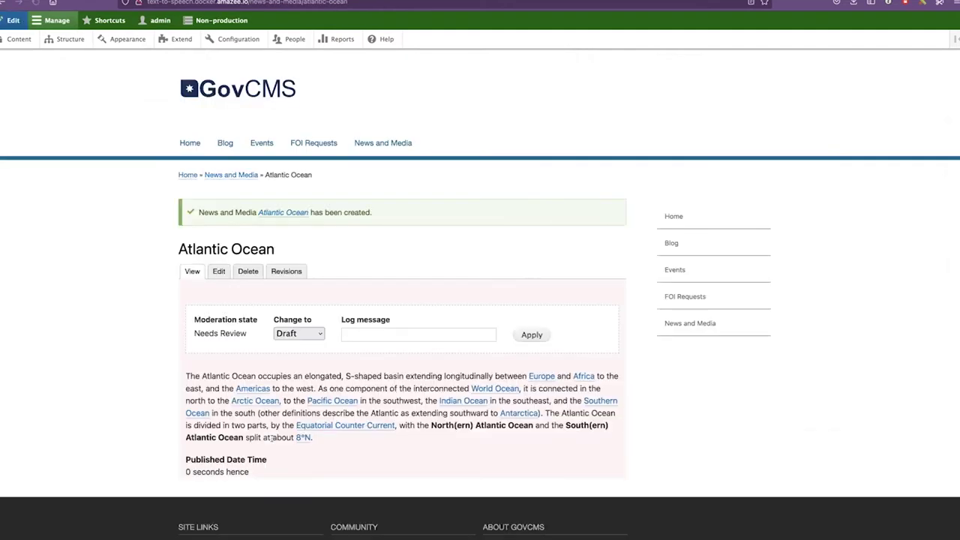
# Open the Atlantic Ocean item for editing and enable Text to Speech in its settings.
pyautogui.click(219, 271)
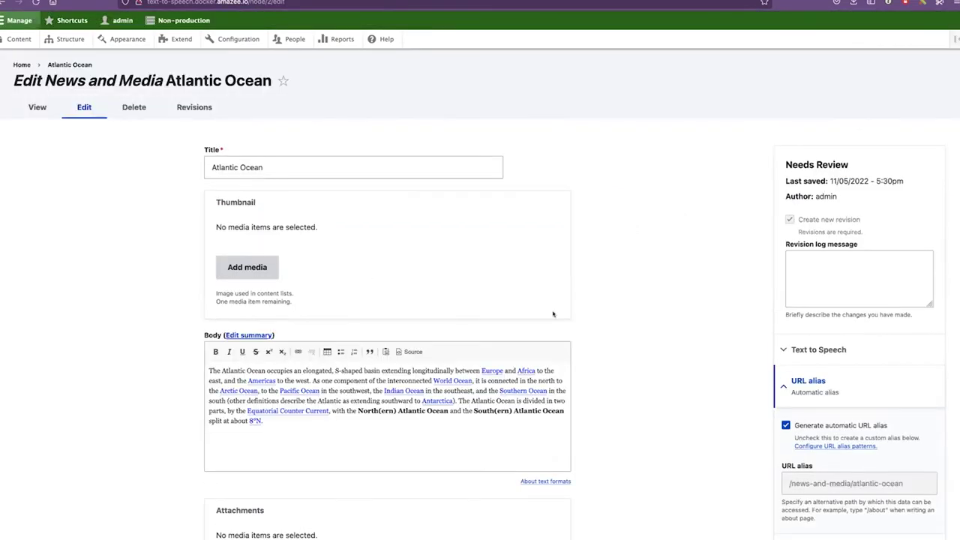
pyautogui.scroll(-1, 553, 314)
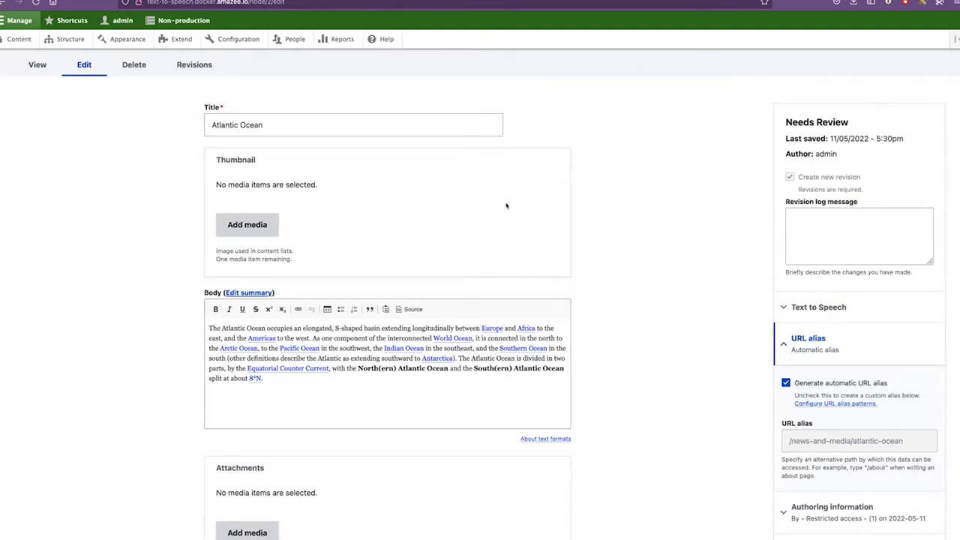
pyautogui.scroll(-2, 536, 250)
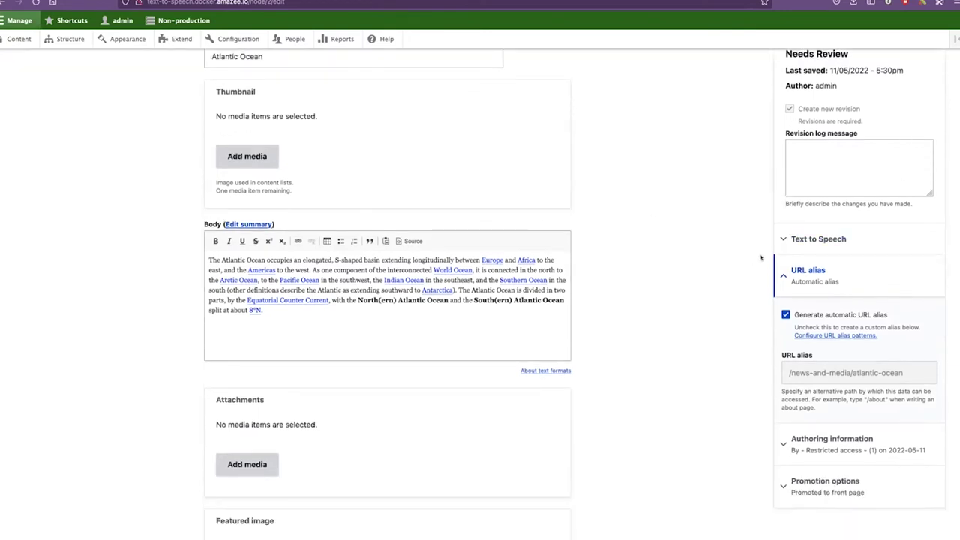
pyautogui.click(812, 238)
pyautogui.scroll(-2, 743, 278)
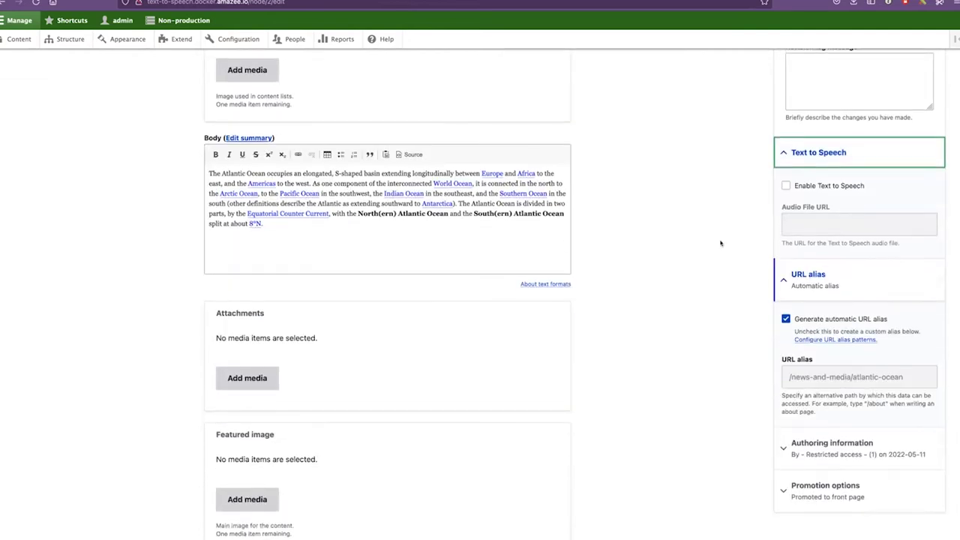
pyautogui.scroll(-2, 750, 225)
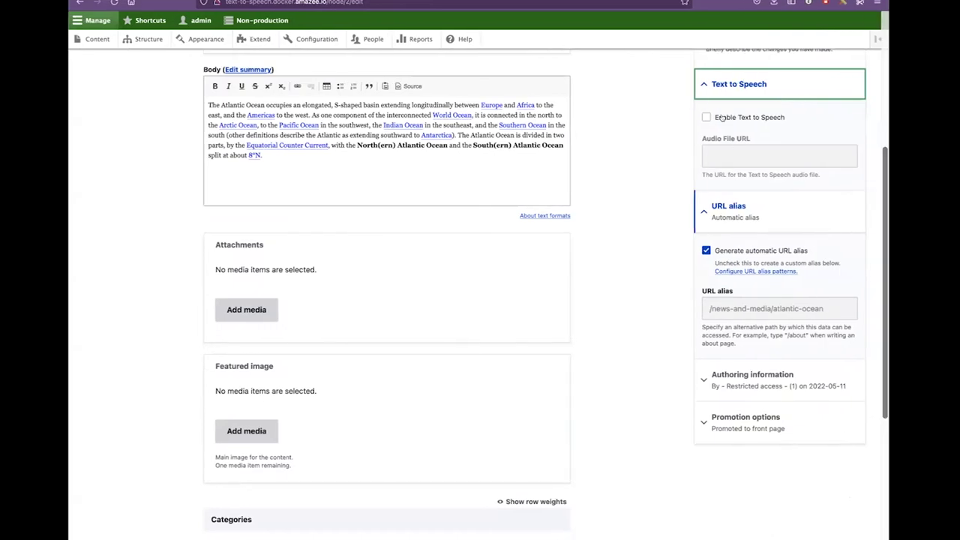
pyautogui.scroll(2, 727, 151)
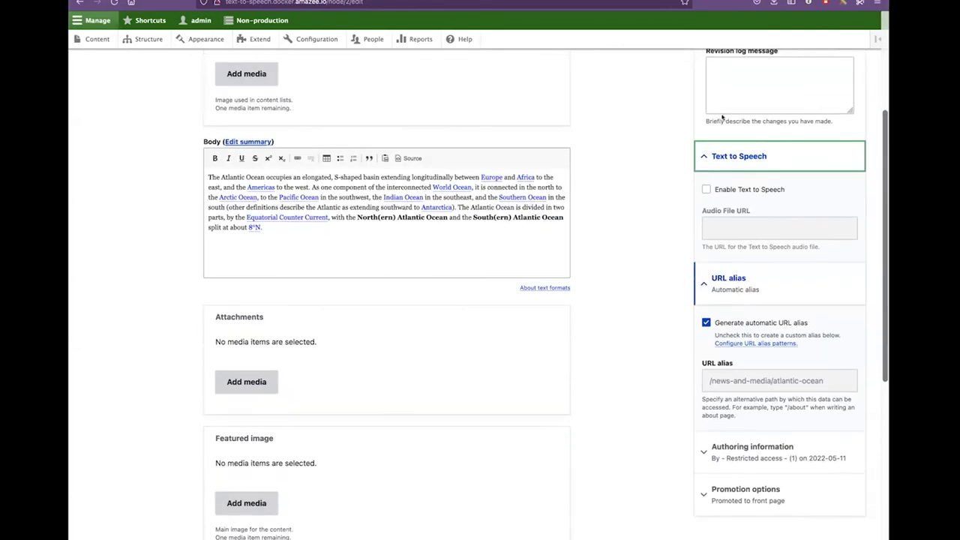
pyautogui.click(734, 190)
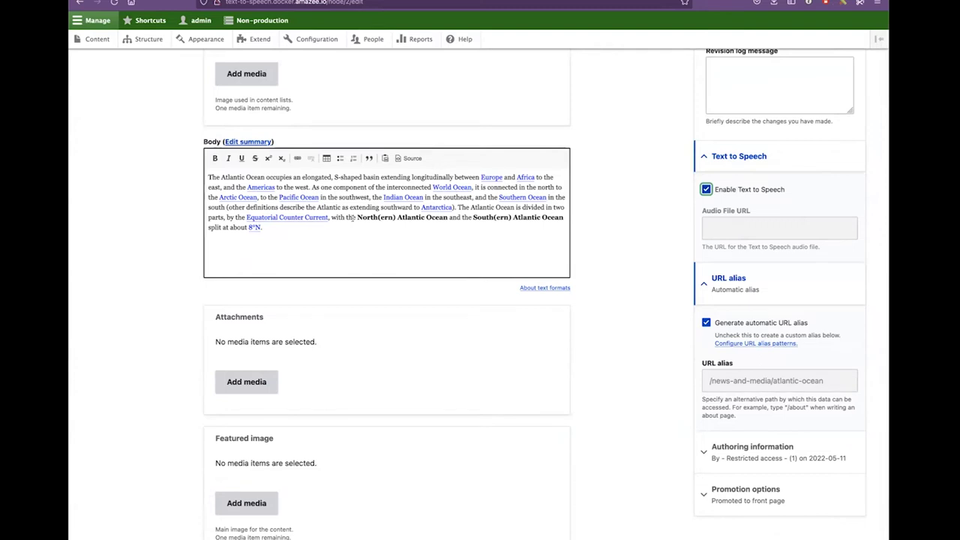
# Change the Atlantic Ocean item's moderation state to publish it and save the update.
pyautogui.scroll(-5, 353, 217)
pyautogui.click(281, 469)
pyautogui.click(279, 473)
pyautogui.click(228, 508)
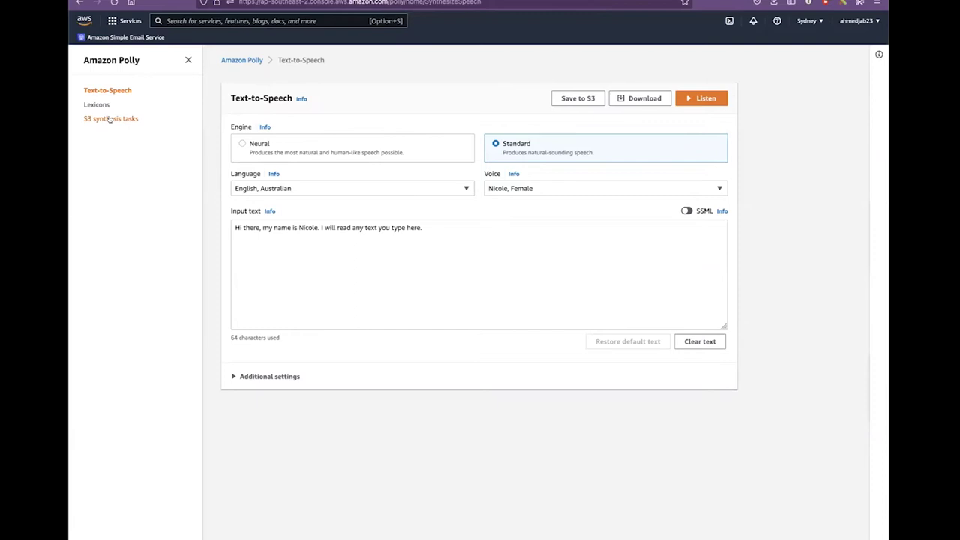
# Switch to Amazon Polly, view the S3 synthesis tasks and reload the list.
pyautogui.click(110, 119)
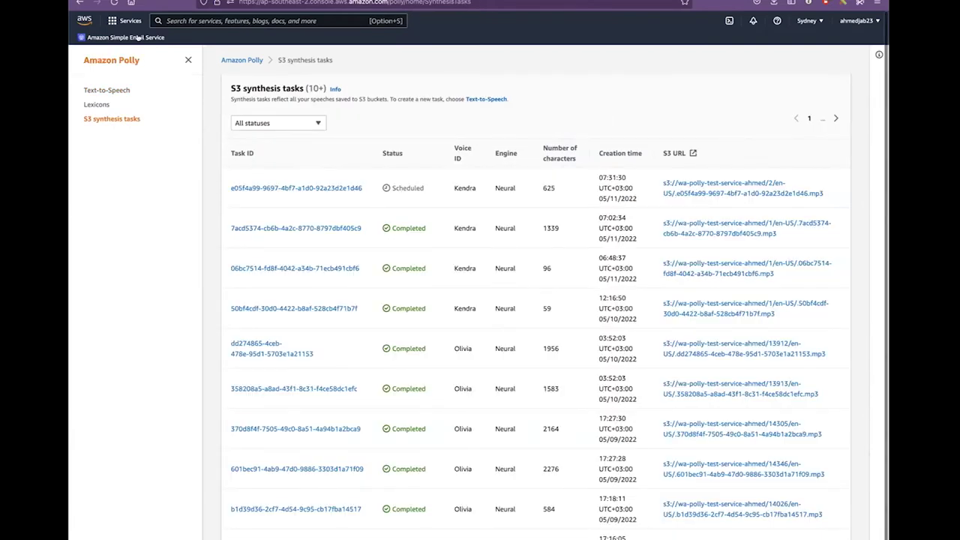
pyautogui.click(115, 4)
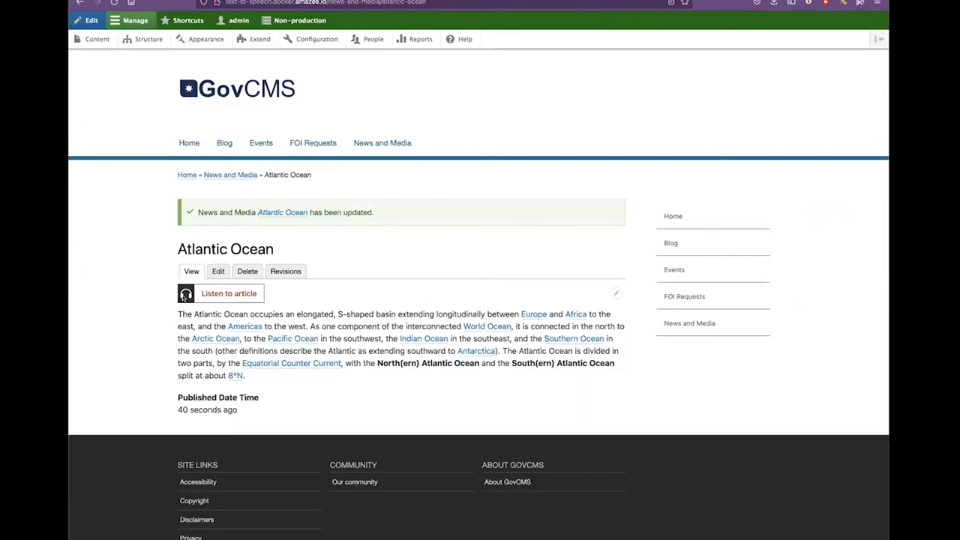
# Return to the Atlantic Ocean page on the GovCMS site, play the article's audio and pause it.
pyautogui.click(185, 295)
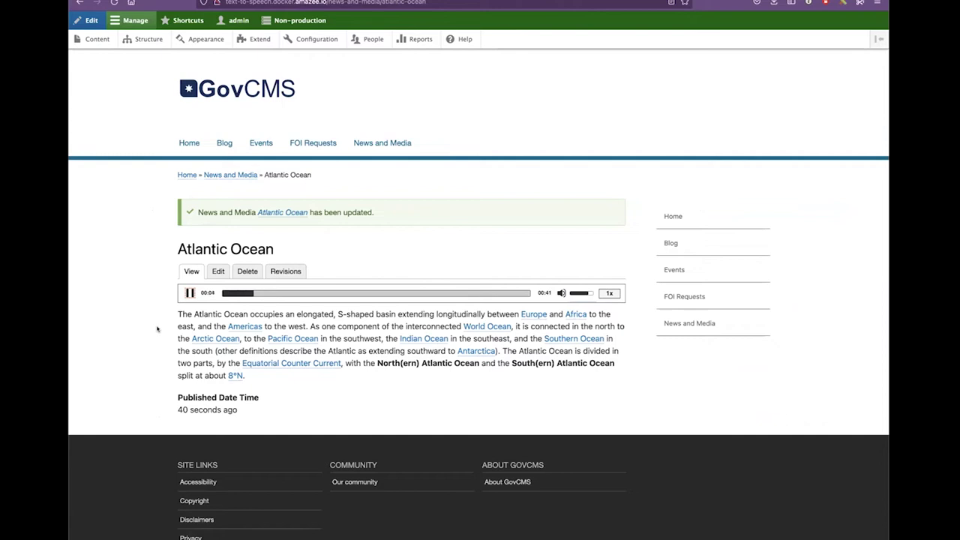
pyautogui.click(190, 293)
# Open the field management page of the News and Media content type.
pyautogui.click(152, 40)
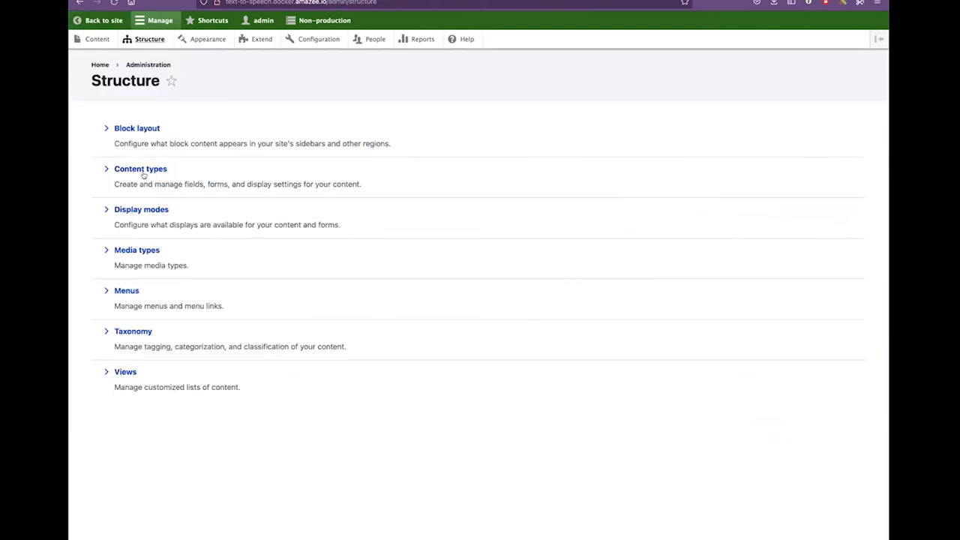
pyautogui.click(145, 169)
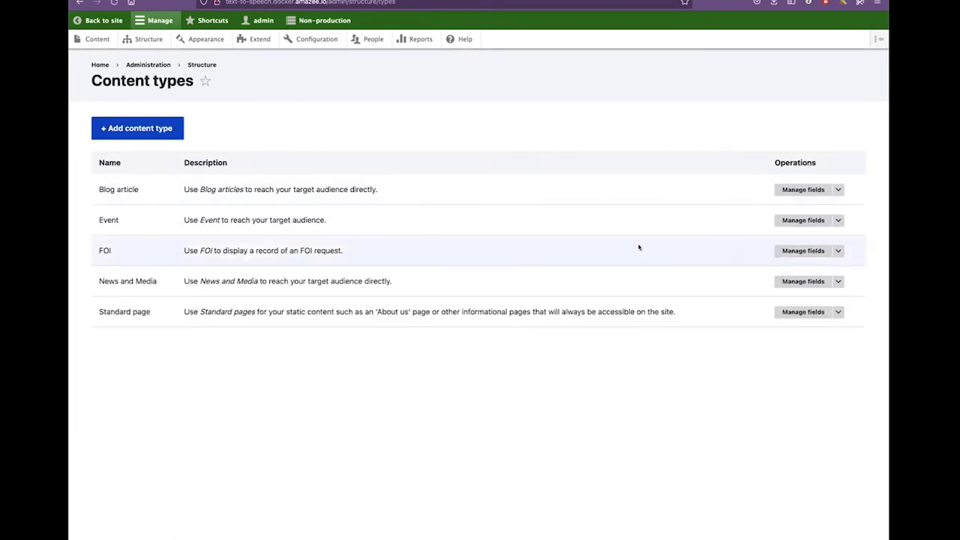
pyautogui.click(808, 281)
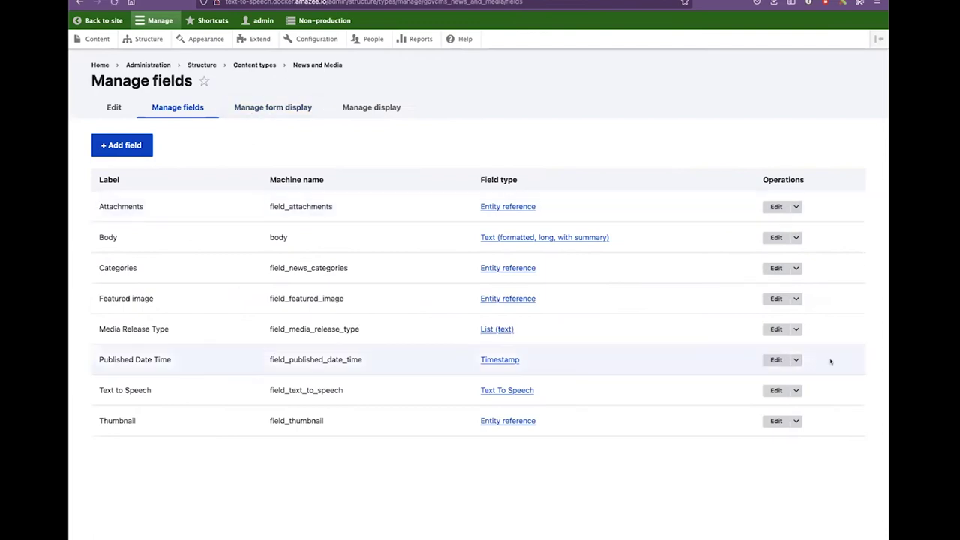
# Review the News and Media content type's Text to Speech settings, toggling Enable Text to Speech, Allow Override and Convert content to audio immediately.
pyautogui.click(114, 107)
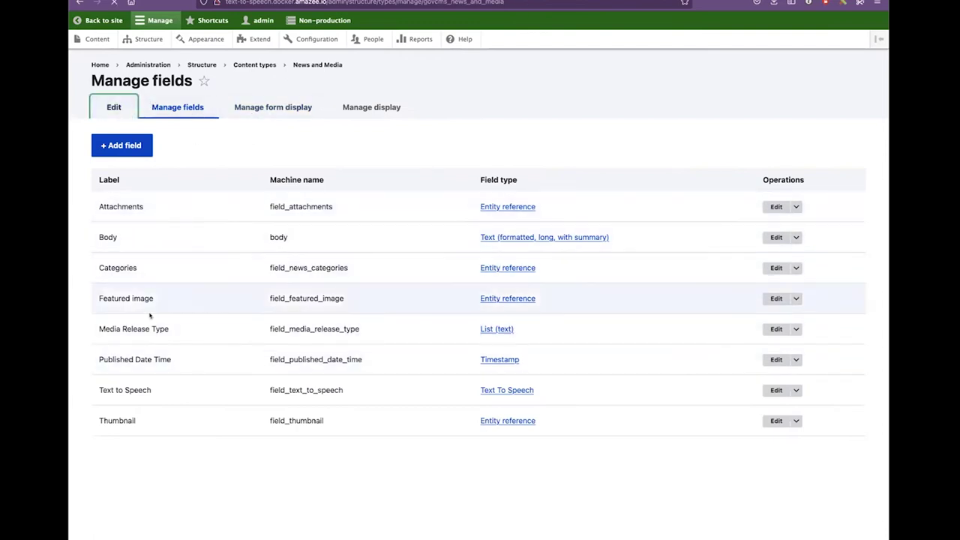
pyautogui.click(161, 415)
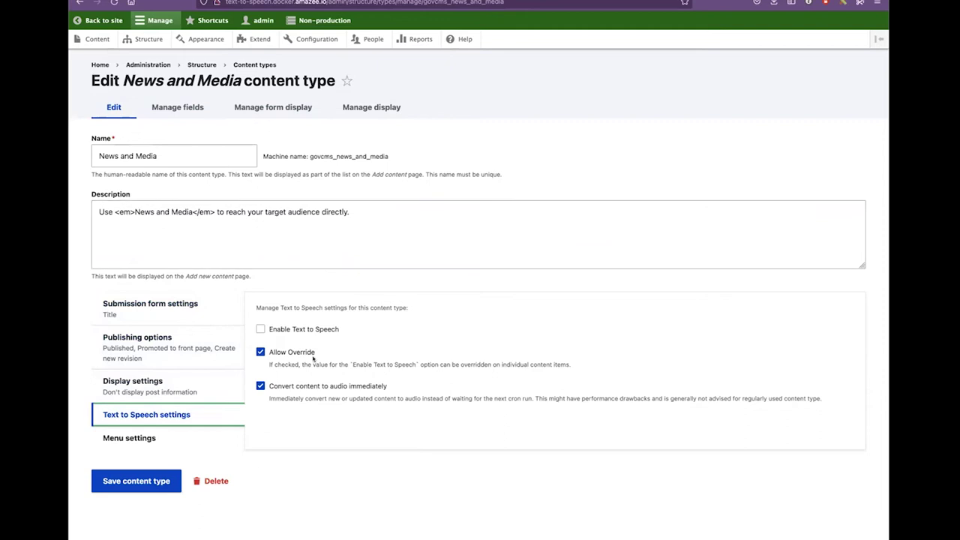
pyautogui.click(282, 354)
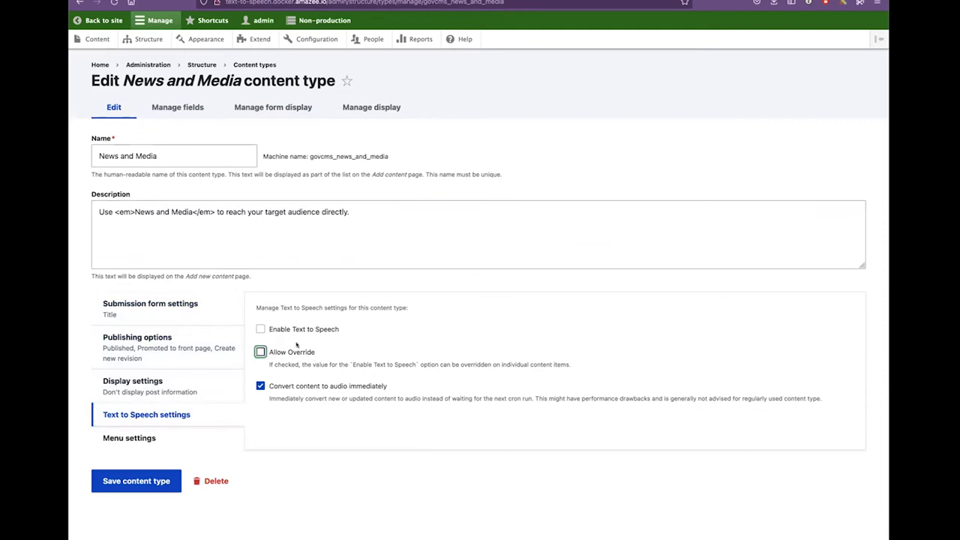
pyautogui.click(294, 330)
pyautogui.click(314, 331)
pyautogui.click(301, 352)
pyautogui.click(378, 390)
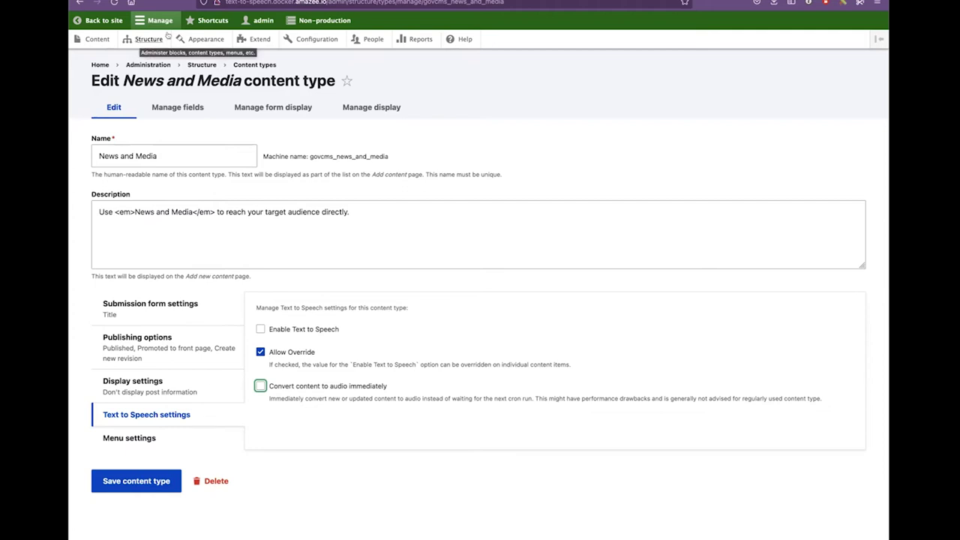
# Open the site's Text to Speech configuration page.
pyautogui.click(323, 39)
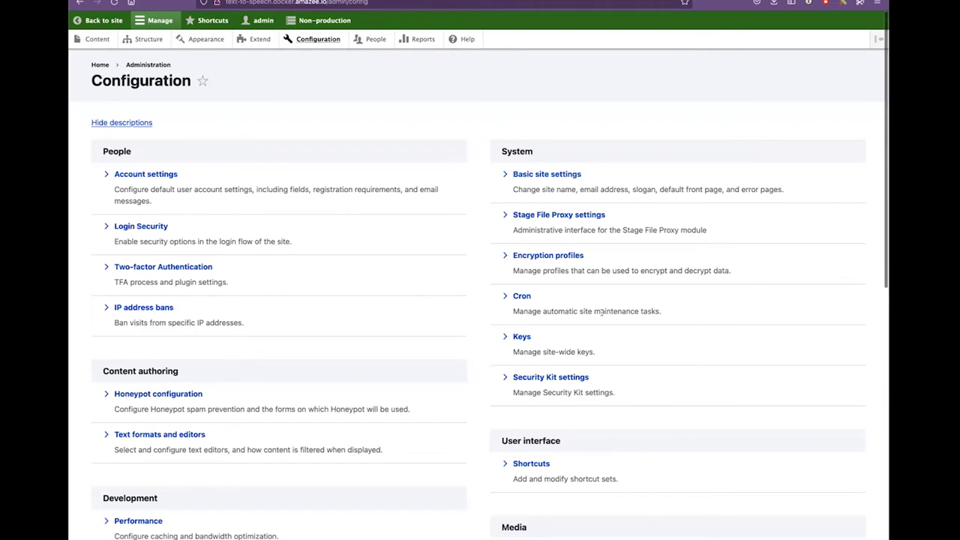
pyautogui.scroll(-3, 596, 303)
pyautogui.scroll(-10, 601, 312)
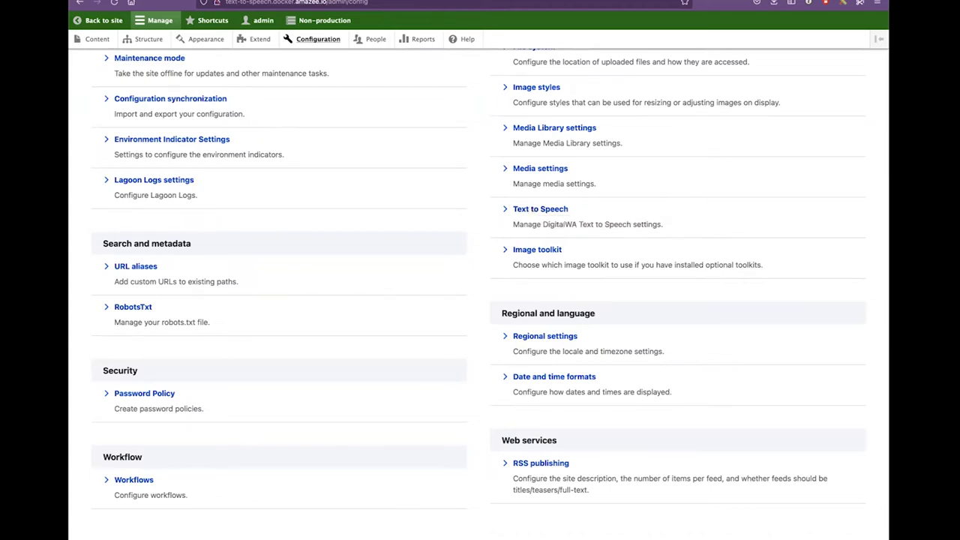
pyautogui.click(541, 212)
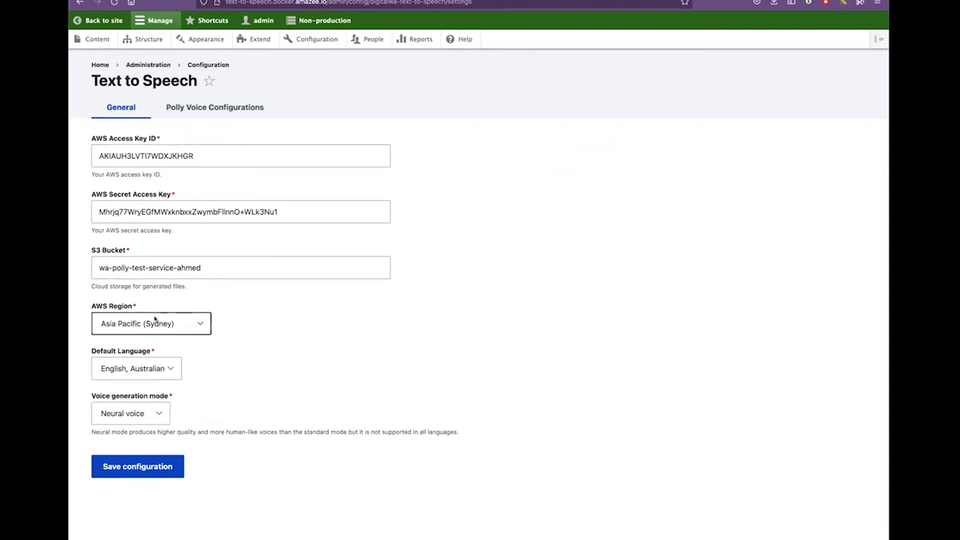
# Examine the default language, voice generation mode and Polly voice options in the Text to Speech configuration.
pyautogui.click(141, 368)
pyautogui.press('Escape')
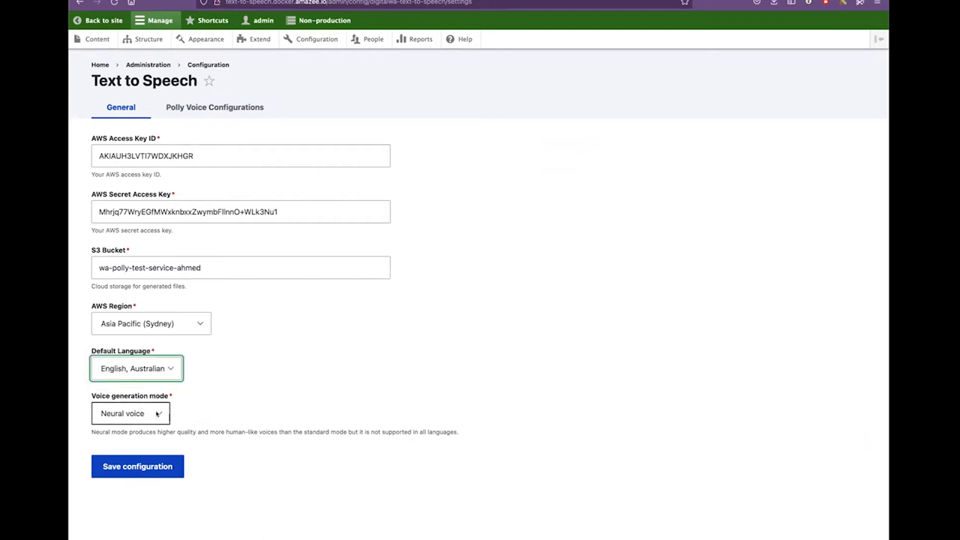
pyautogui.click(159, 413)
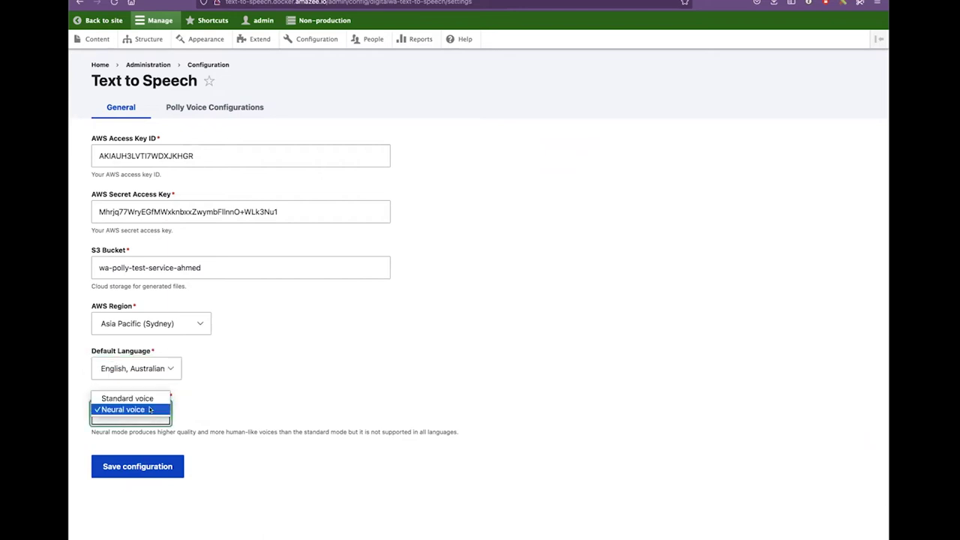
pyautogui.click(149, 410)
pyautogui.click(219, 116)
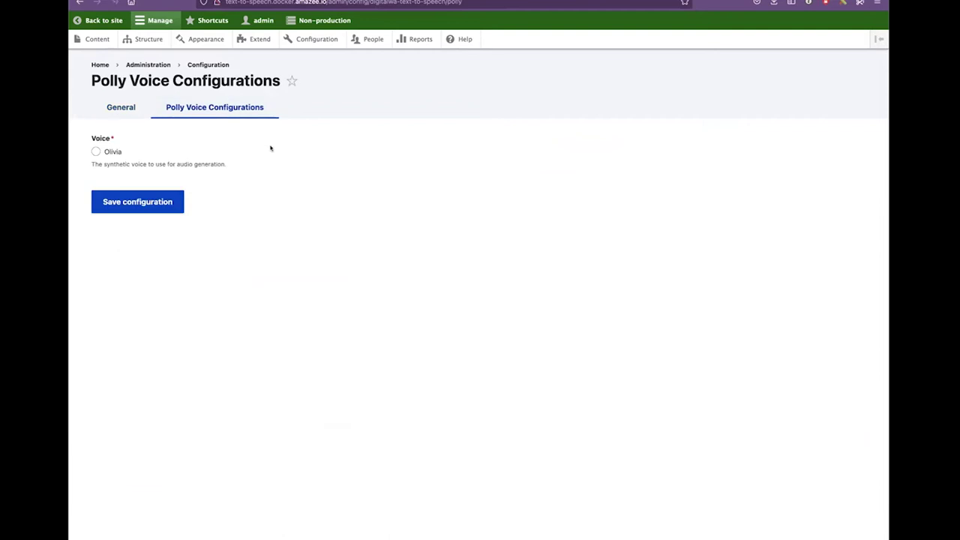
pyautogui.click(96, 152)
# Open the Text to Speech view mode in the News and Media content type's display management.
pyautogui.click(128, 40)
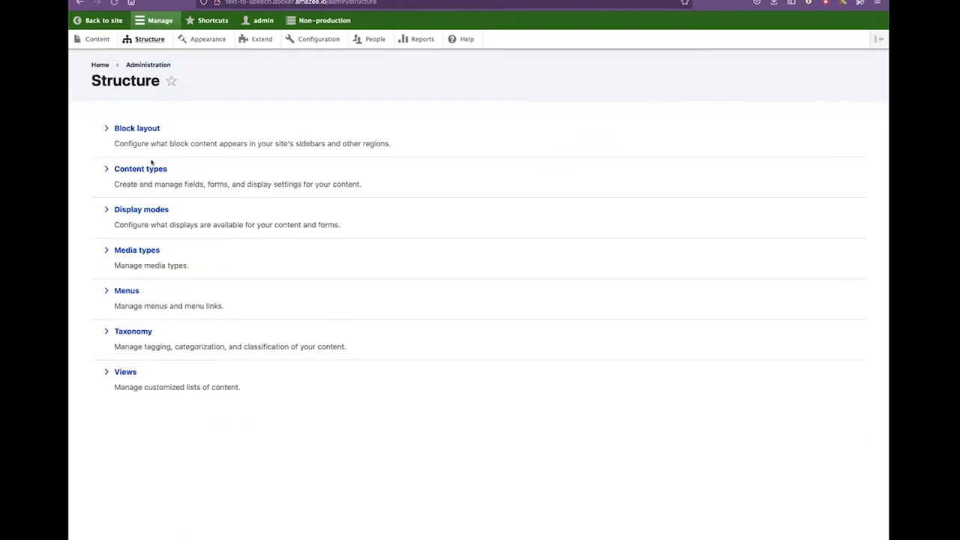
pyautogui.click(140, 174)
pyautogui.click(838, 282)
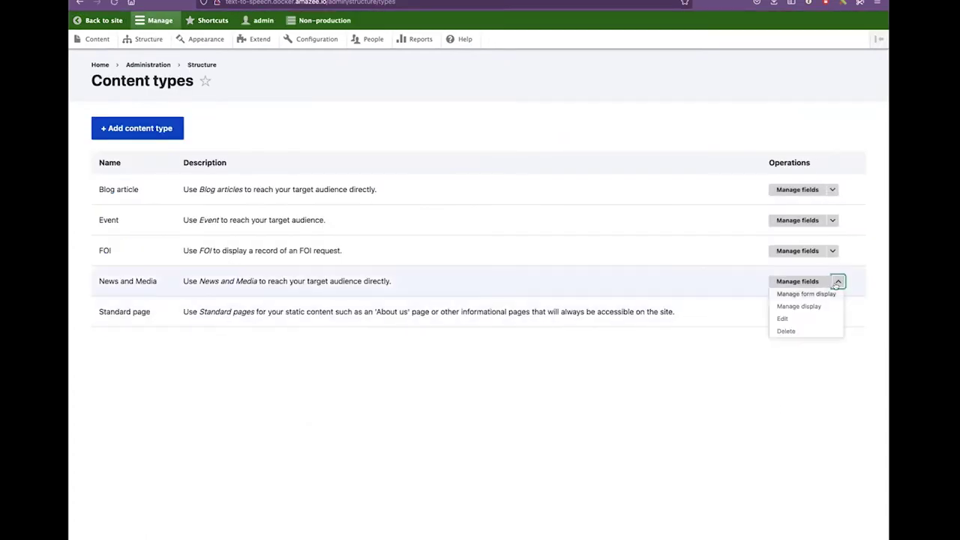
pyautogui.click(799, 306)
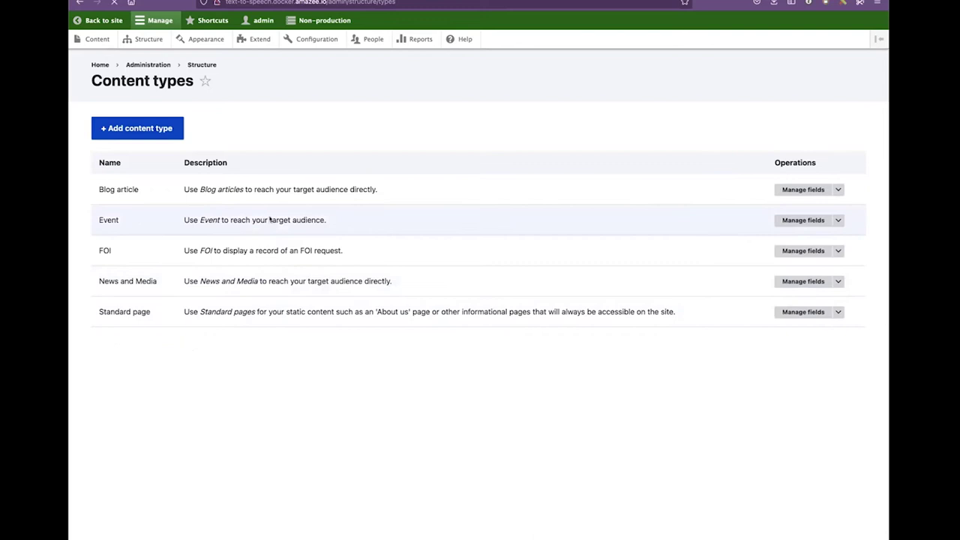
pyautogui.click(244, 136)
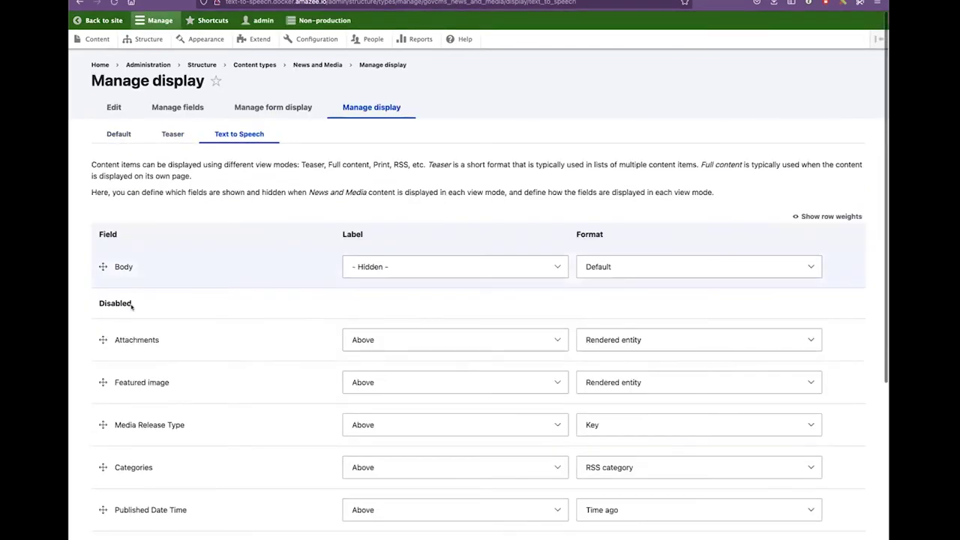
# Enable the Published Date Time field in the Text to Speech view mode and place it above Body, without saving.
pyautogui.scroll(-2, 139, 412)
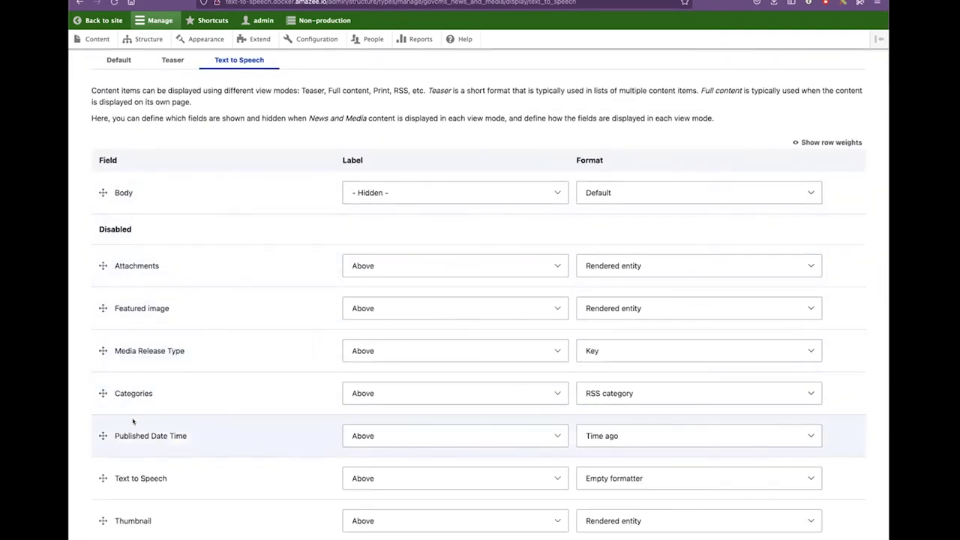
pyautogui.moveTo(103, 436); pyautogui.dragTo(107, 223)
pyautogui.scroll(-2, 107, 223)
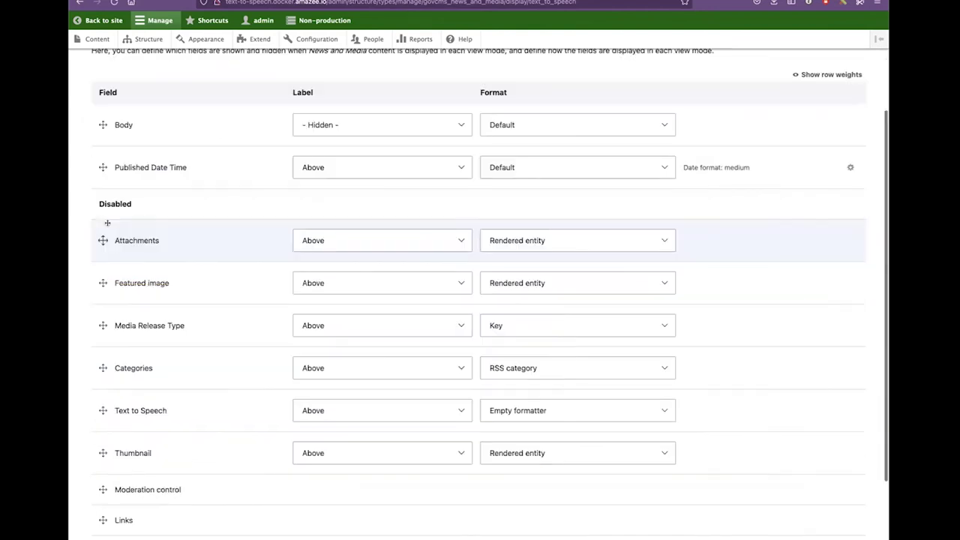
pyautogui.moveTo(103, 167); pyautogui.dragTo(100, 137)
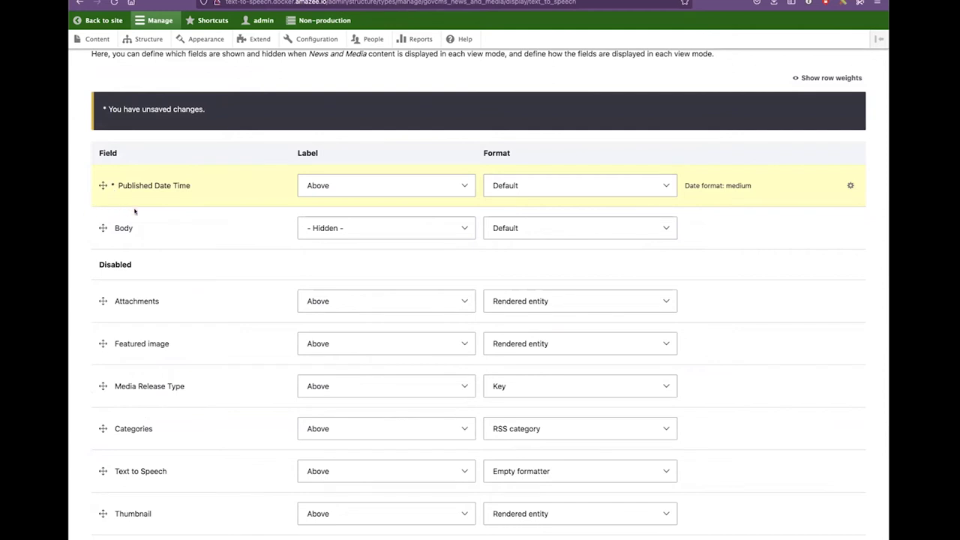
pyautogui.scroll(-5, 163, 247)
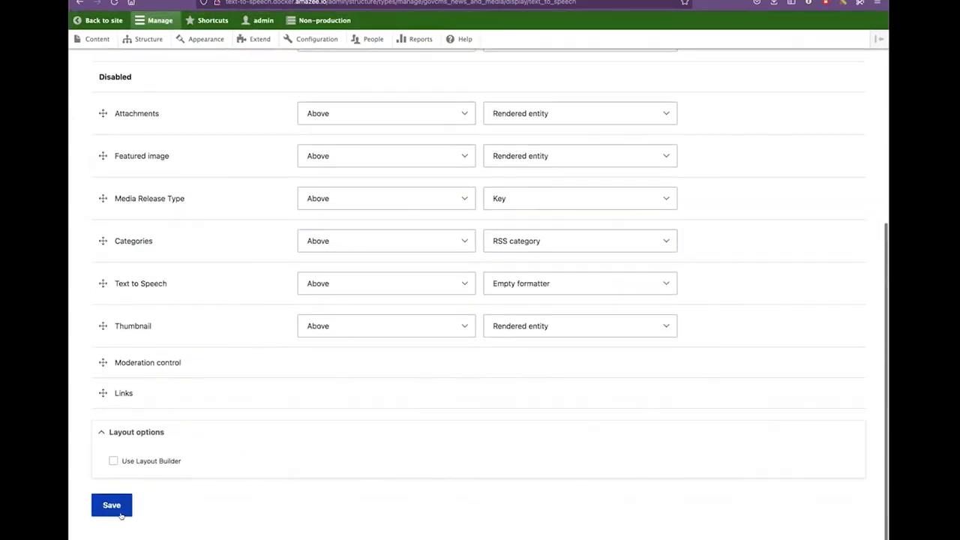
pyautogui.scroll(8, 187, 479)
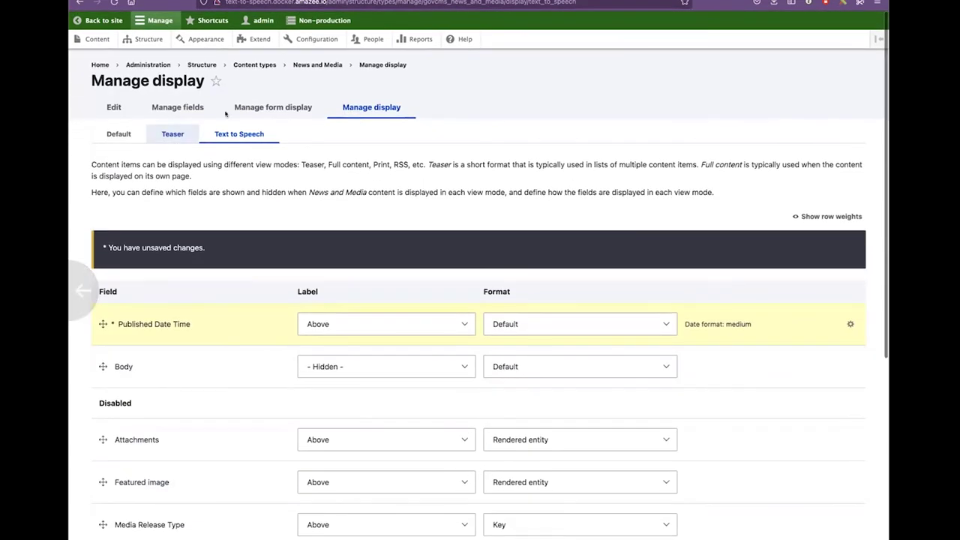
# Review the form display of the News and Media content type, examining its fields and their widgets.
pyautogui.click(259, 105)
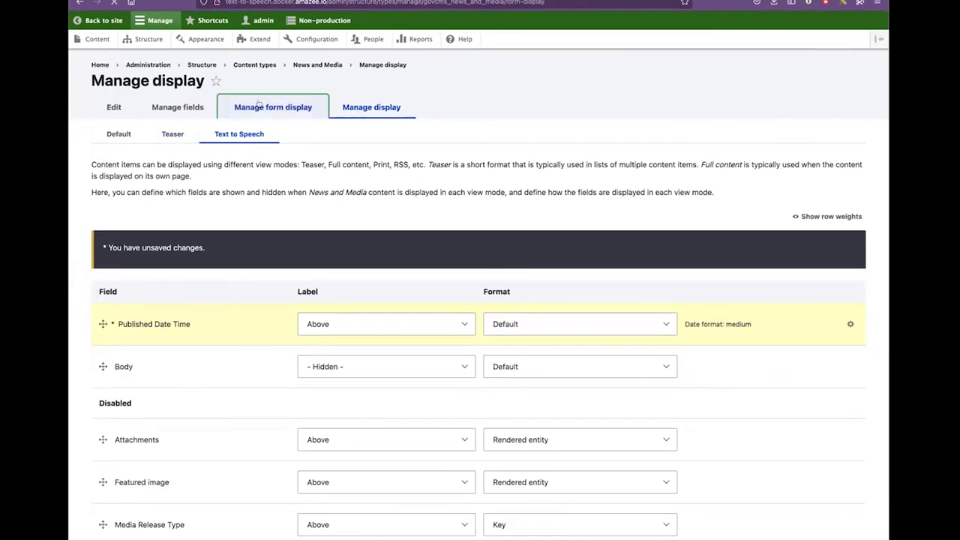
pyautogui.scroll(-1, 713, 412)
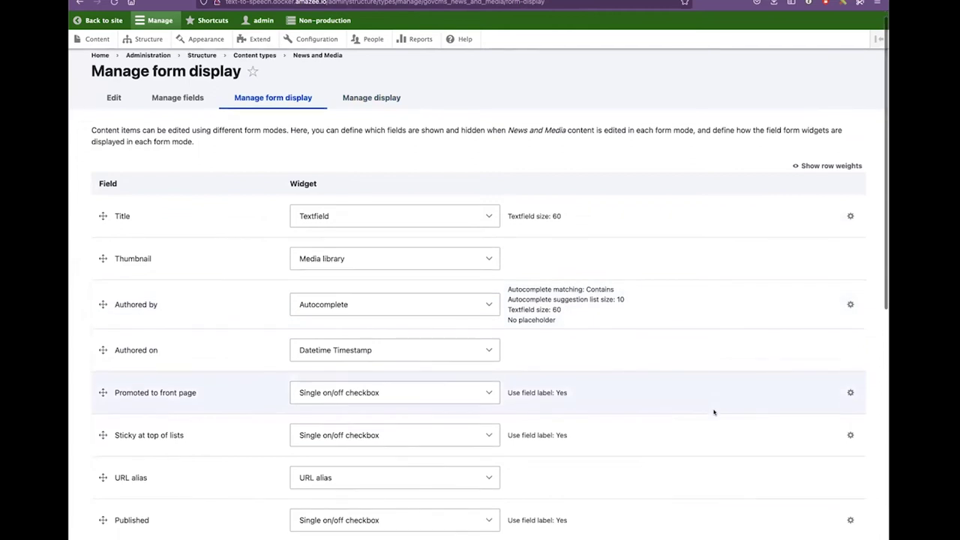
pyautogui.scroll(-2, 714, 412)
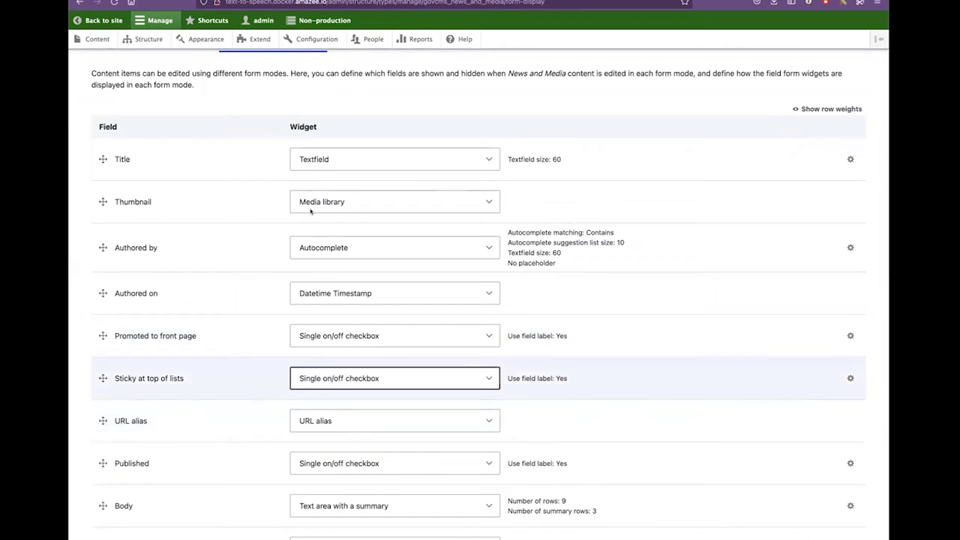
pyautogui.scroll(3, 278, 154)
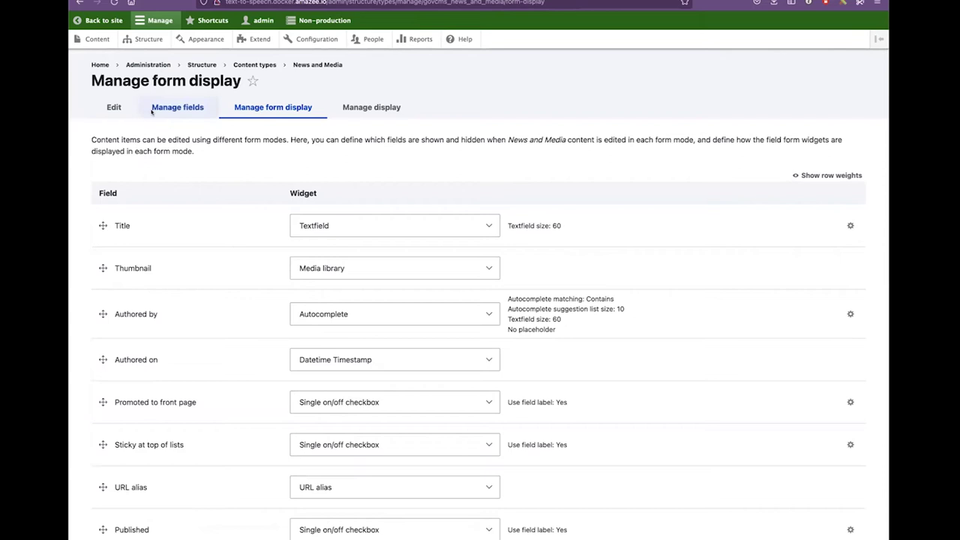
pyautogui.scroll(-15, 210, 219)
pyautogui.scroll(15, 210, 218)
# Switch to the Google Slides presentation and look over its slide thumbnails.
pyautogui.hotkey('ctrl', 'Tab')
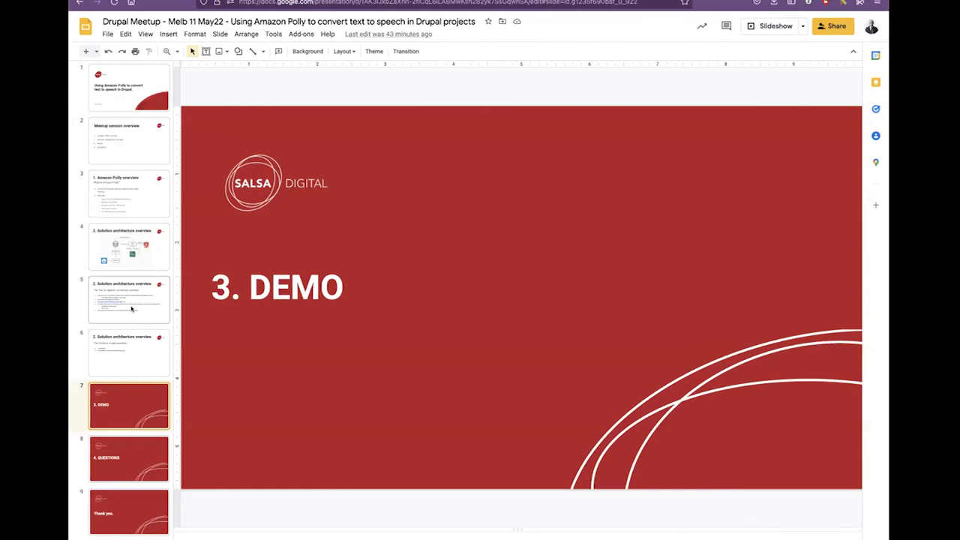
pyautogui.scroll(-1, 132, 308)
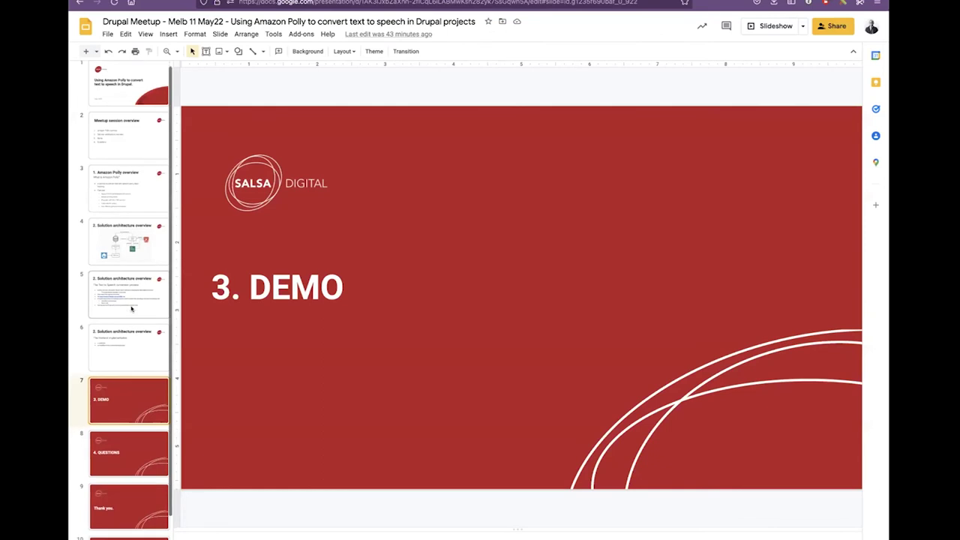
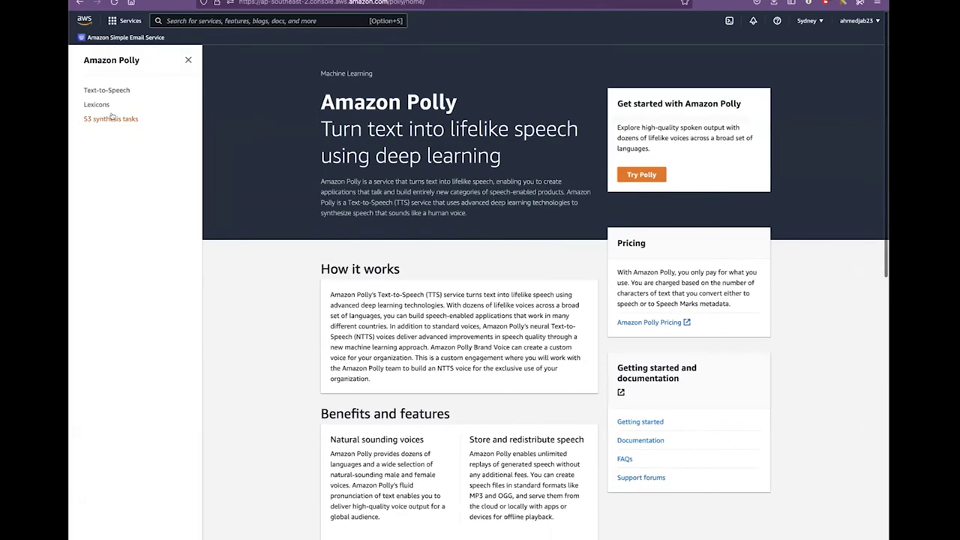
# Open the lexicons list in Amazon Polly and check its language filter and search field.
pyautogui.click(97, 105)
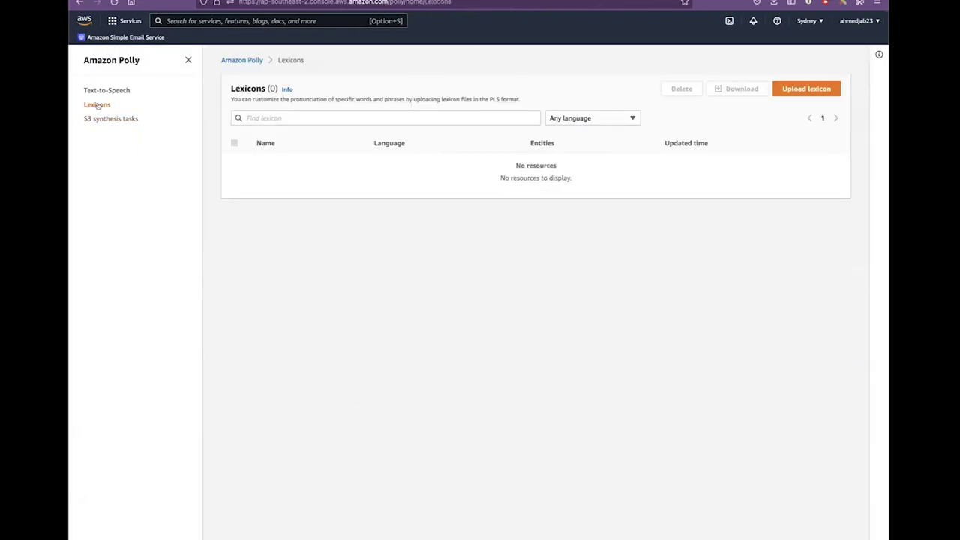
pyautogui.click(613, 116)
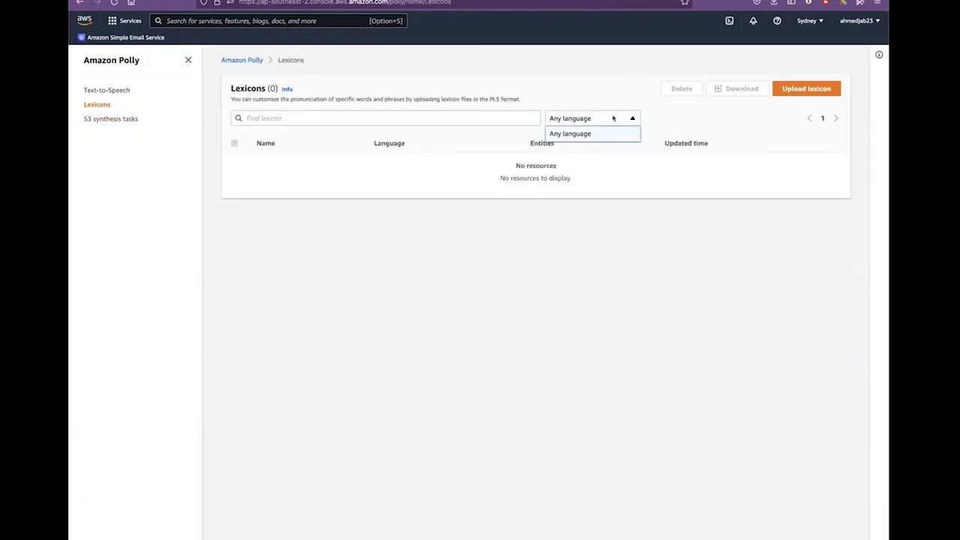
pyautogui.click(424, 131)
pyautogui.click(424, 116)
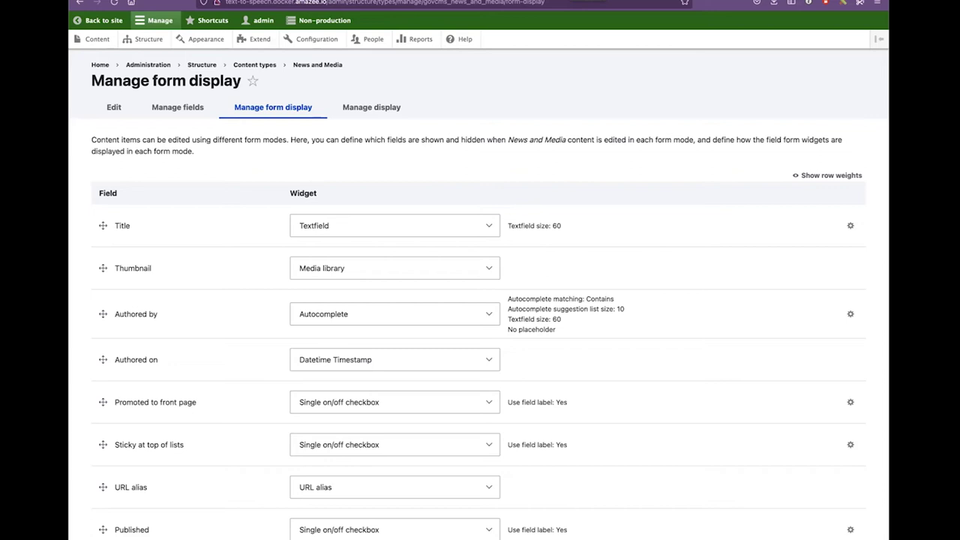
# Open the GovCMS content overview and check which bulk actions are available.
pyautogui.click(98, 39)
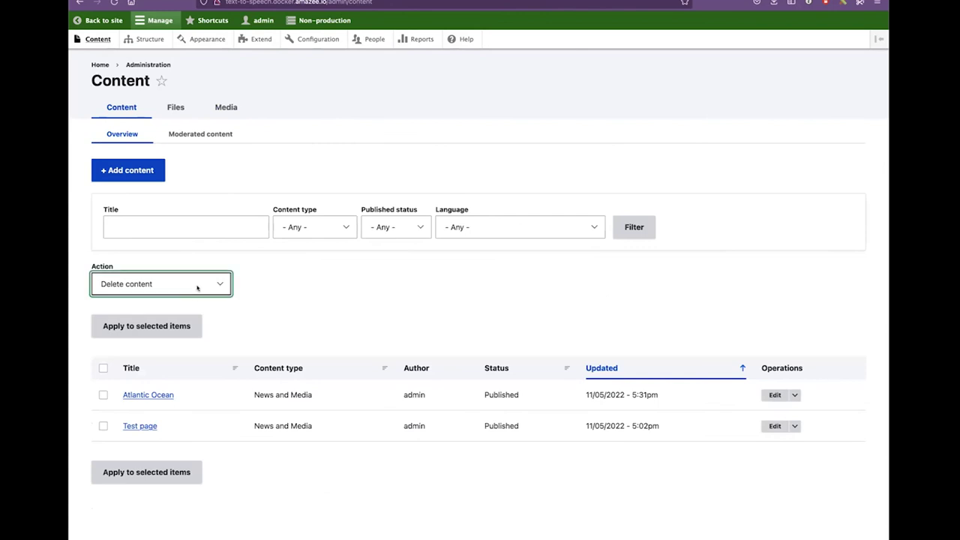
pyautogui.click(197, 288)
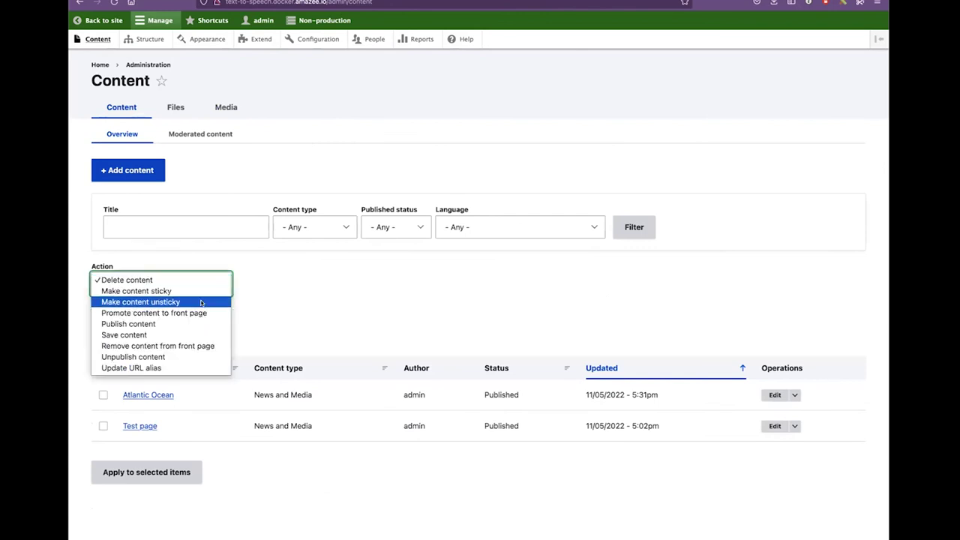
pyautogui.click(258, 313)
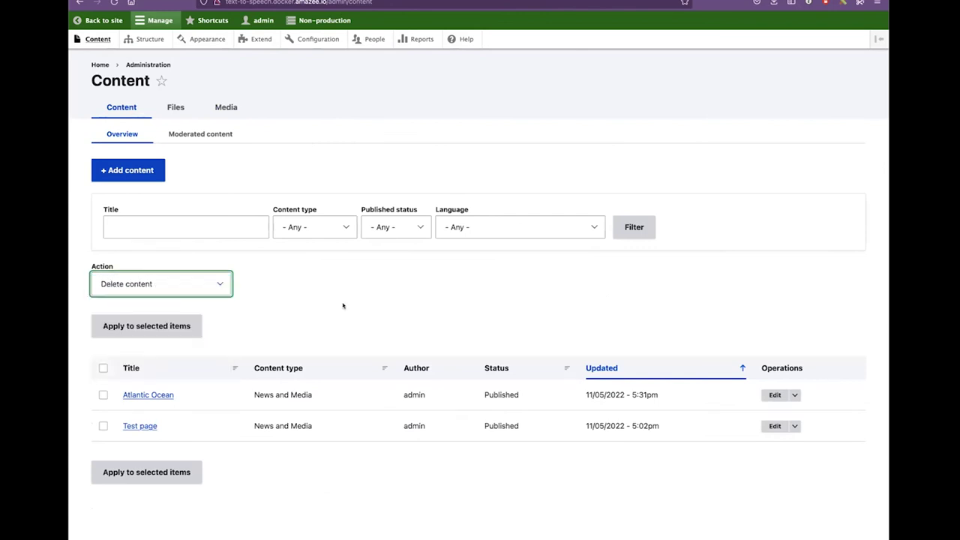
# Select the Atlantic Ocean and Test page items for a bulk action.
pyautogui.click(103, 394)
pyautogui.click(103, 425)
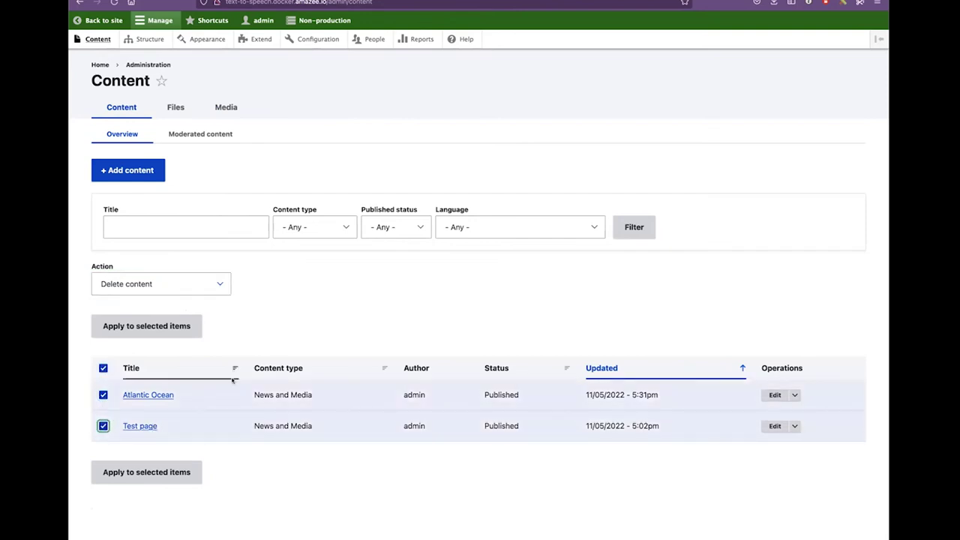